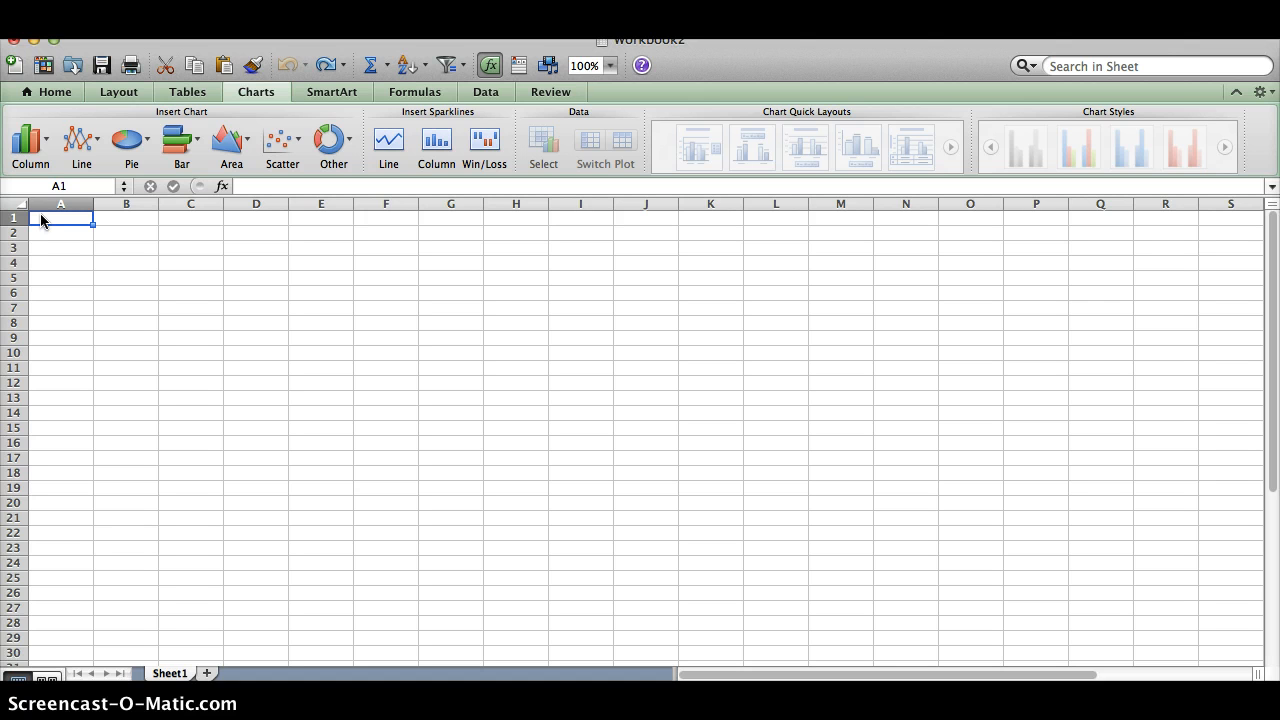
# Enter the title "Class Comparrisons" in cell A1
pyautogui.write('Clas')
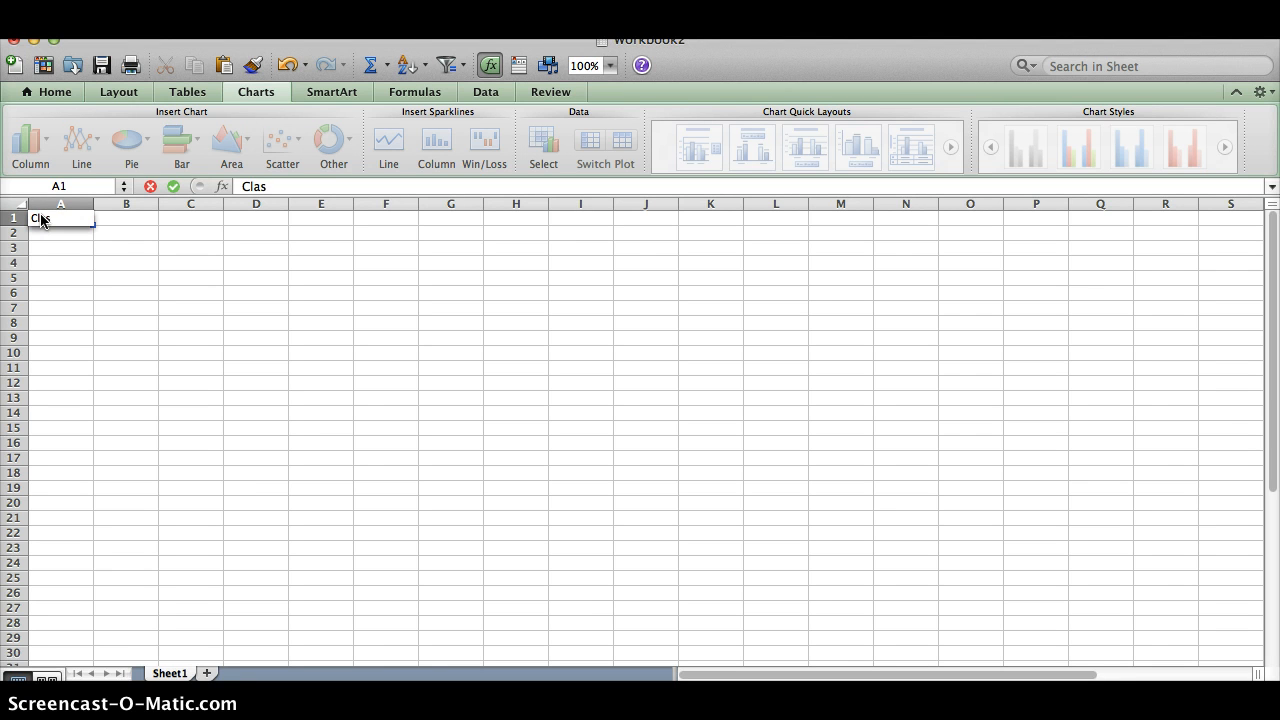
pyautogui.write('s Comparrisons')
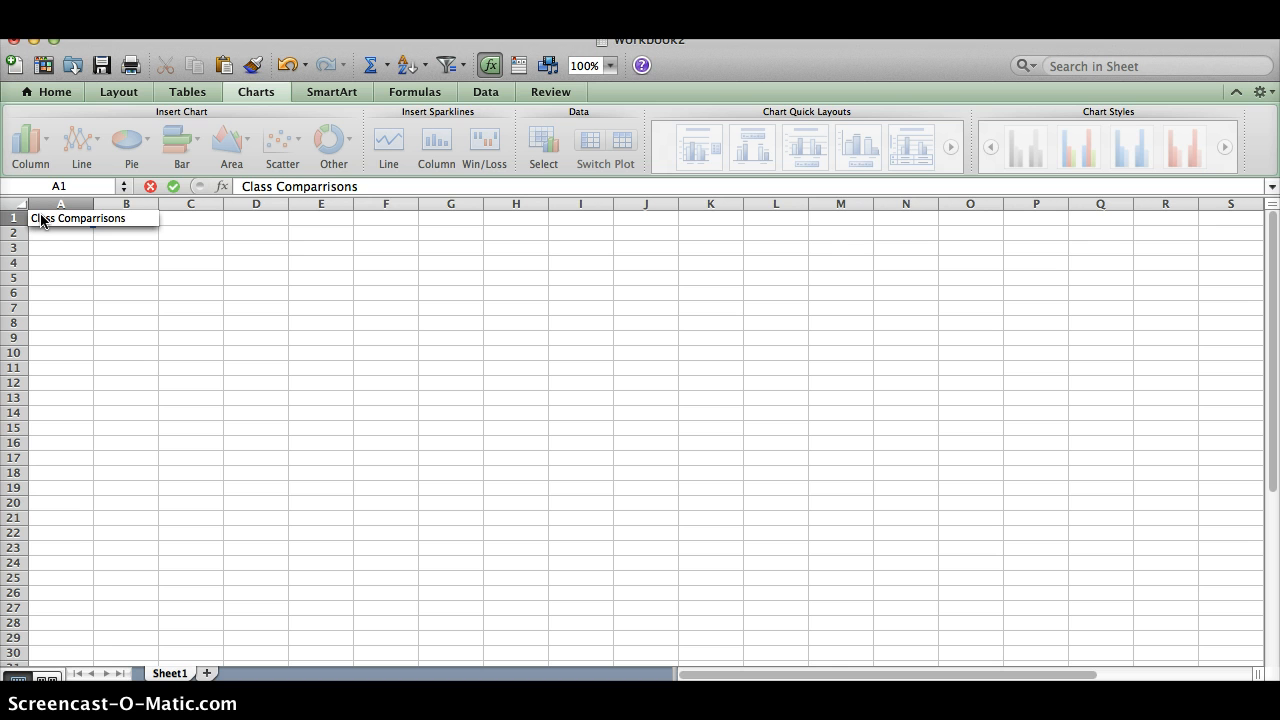
pyautogui.click(40, 229)
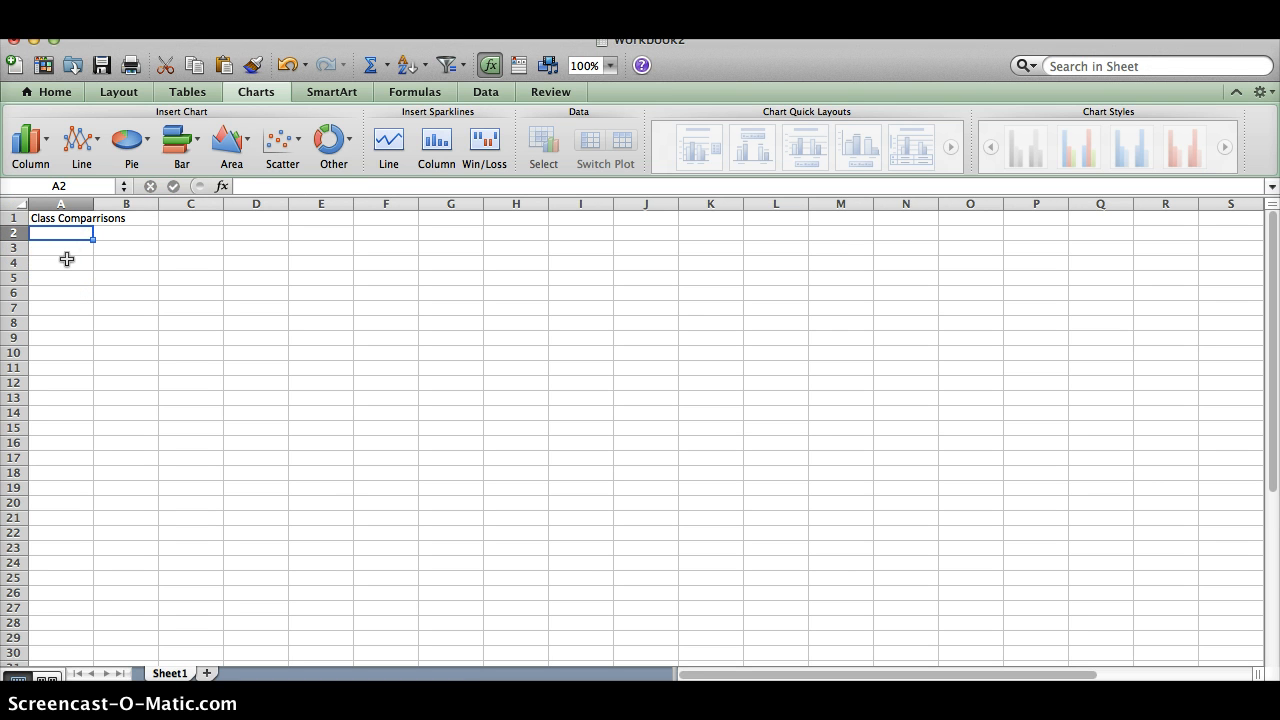
# Enter the row labels 1st Hour, 2nd Hour and 3rd Hour in cells A2 to A4
pyautogui.write('1st Hours')
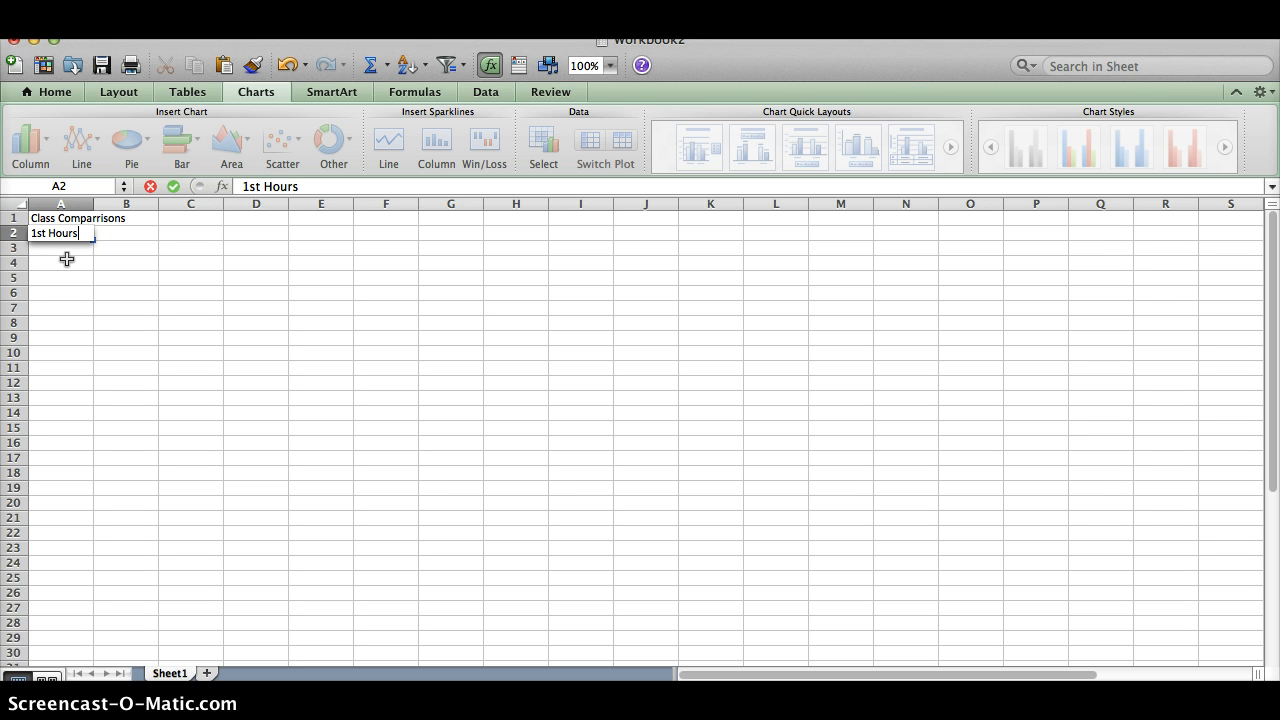
pyautogui.press('BackSpace')
pyautogui.press('Return')
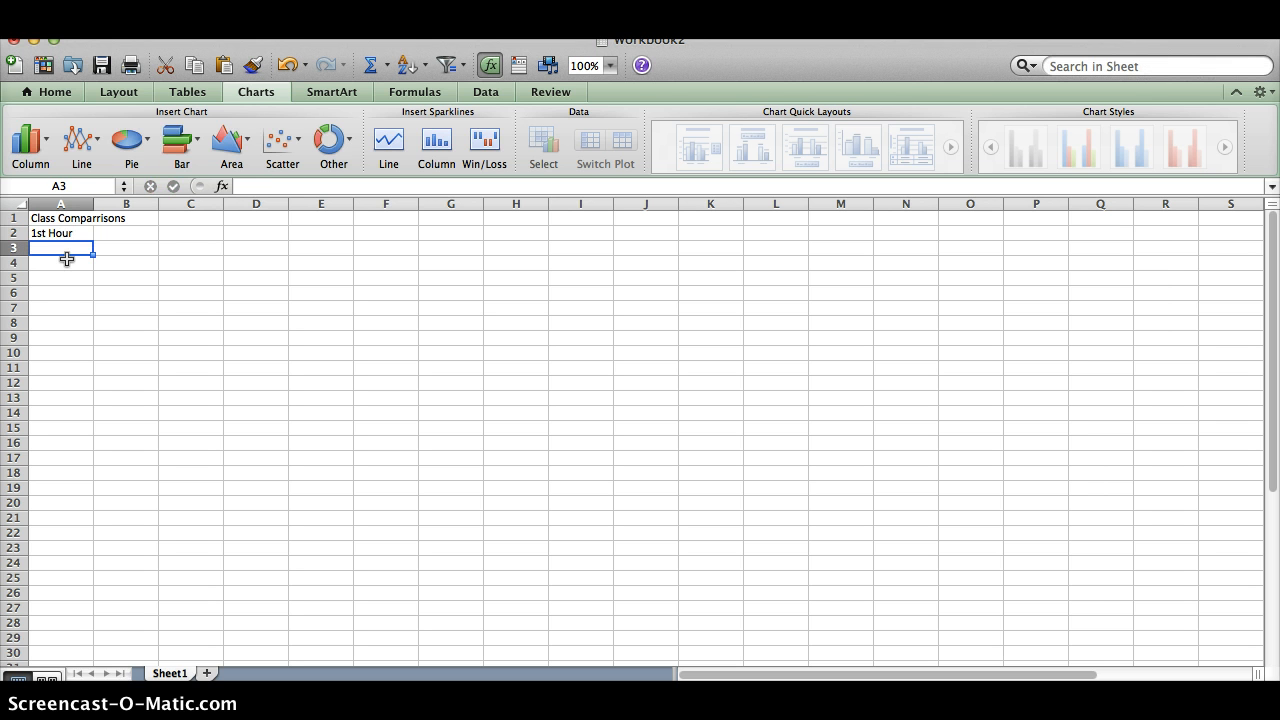
pyautogui.write('2nd')
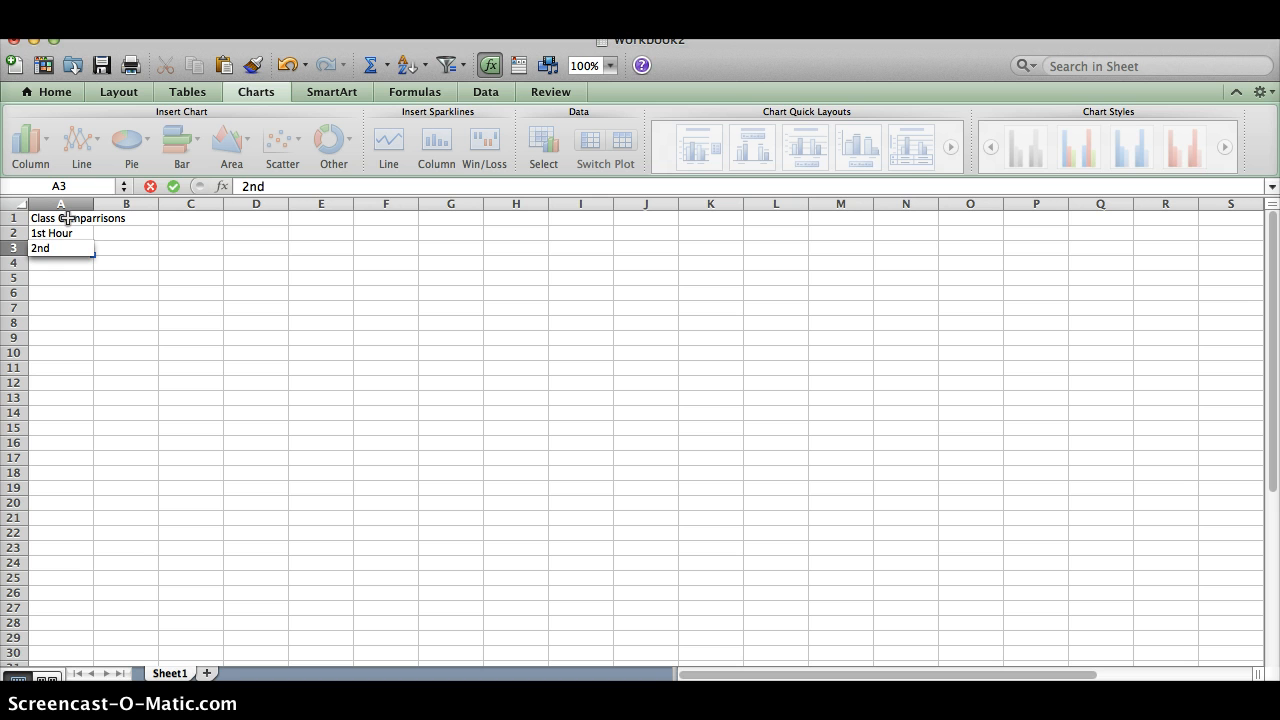
pyautogui.write(' Hours')
pyautogui.press('BackSpace')
pyautogui.press('Return')
pyautogui.write('3rd Hour')
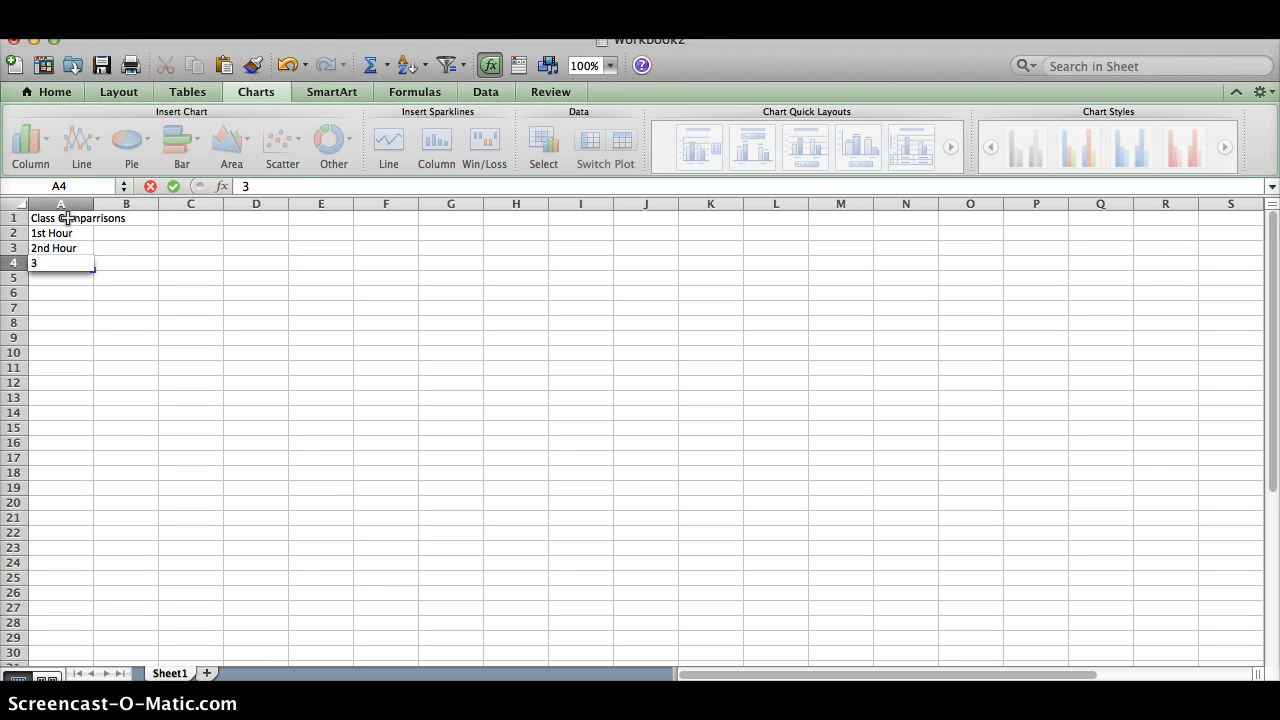
# Add the row label 4th Hour in cell A5, below 3rd Hour
pyautogui.click(67, 218)
pyautogui.press('Down')
pyautogui.press('Down')
pyautogui.press('Down')
pyautogui.press('Down')
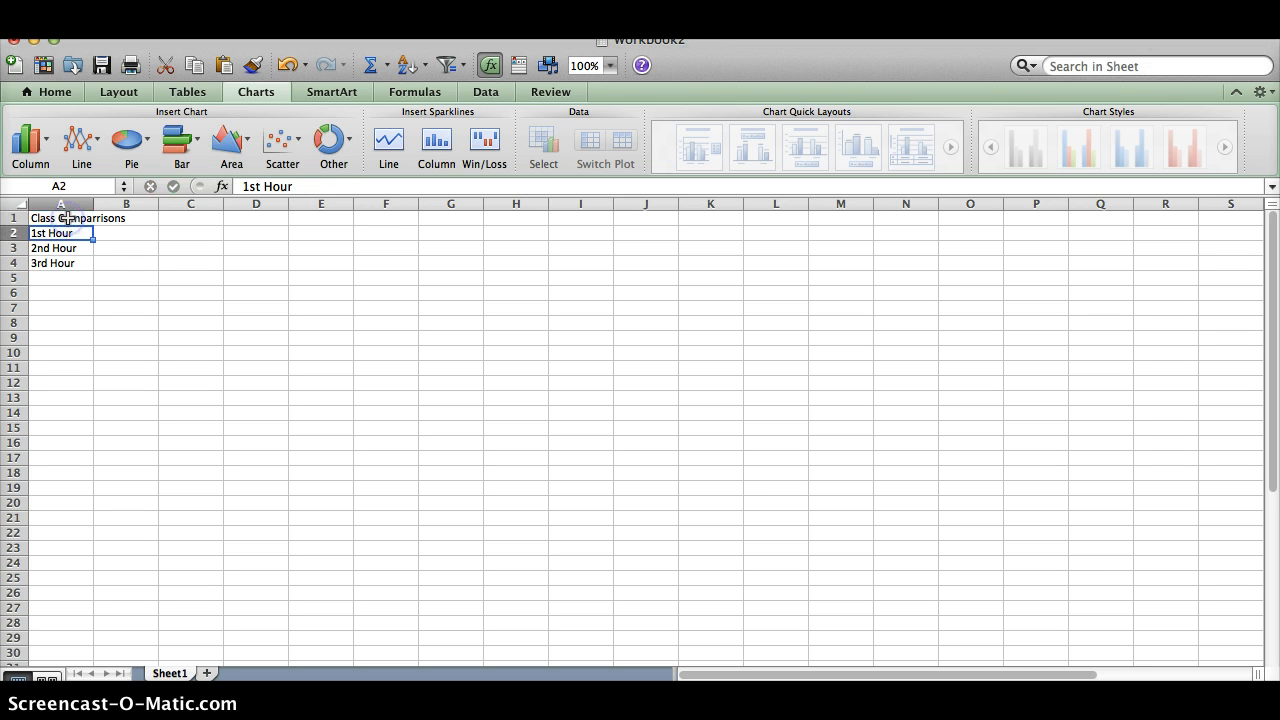
pyautogui.write('4th')
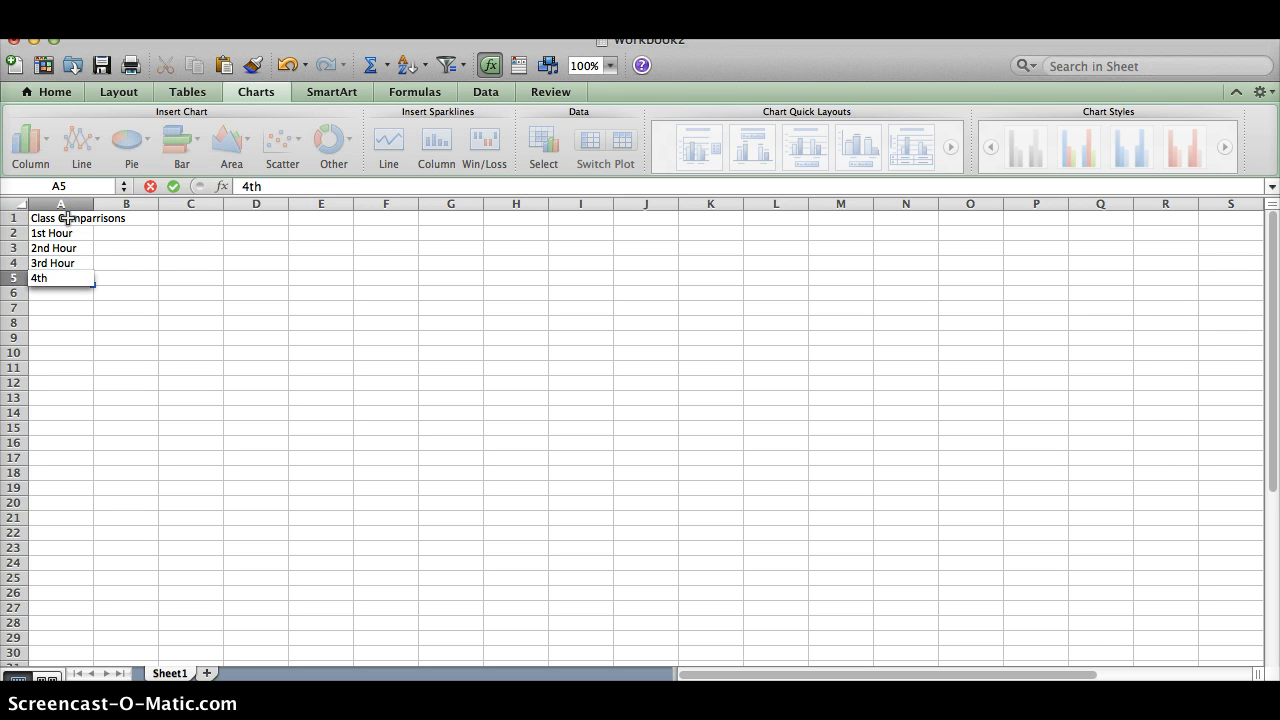
pyautogui.write(' Hour')
pyautogui.press('Tab')
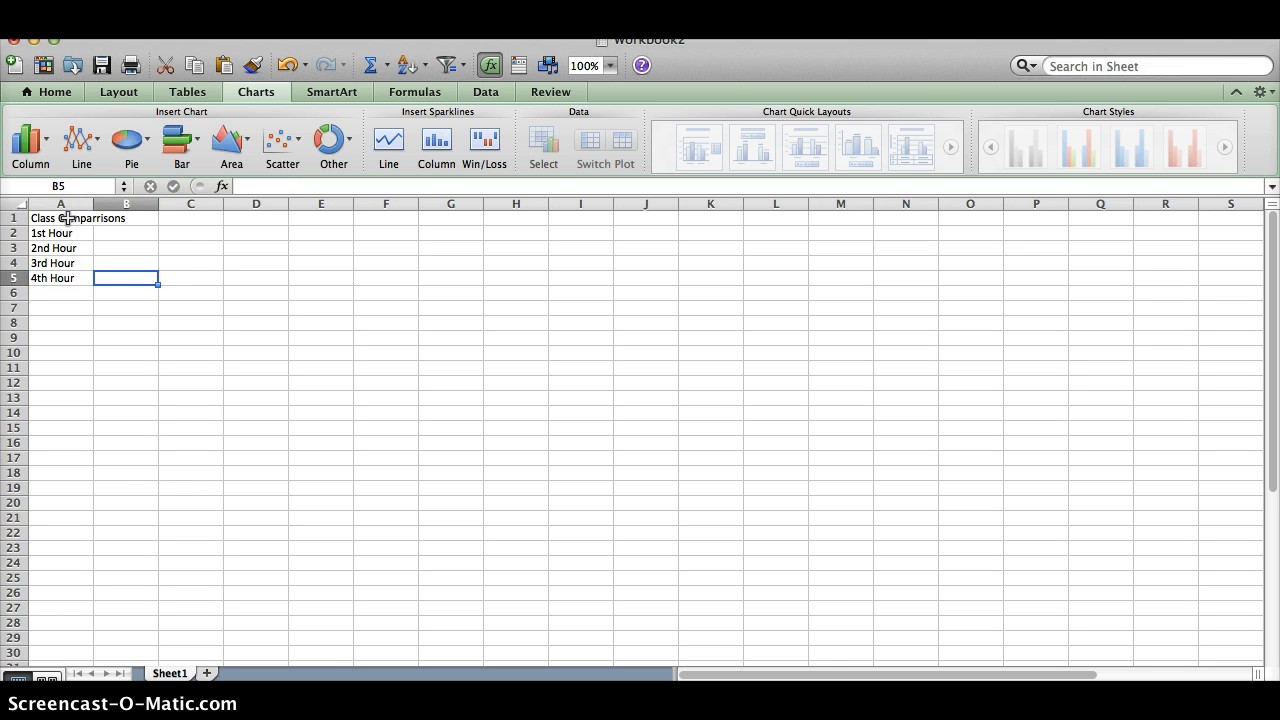
# Move the four hour labels in A2:A5 down one row to A3:A6, freeing row 2 for headers
pyautogui.press('Up')
pyautogui.press('Up')
pyautogui.press('Up')
pyautogui.moveTo(60, 233); pyautogui.dragTo(58, 279)
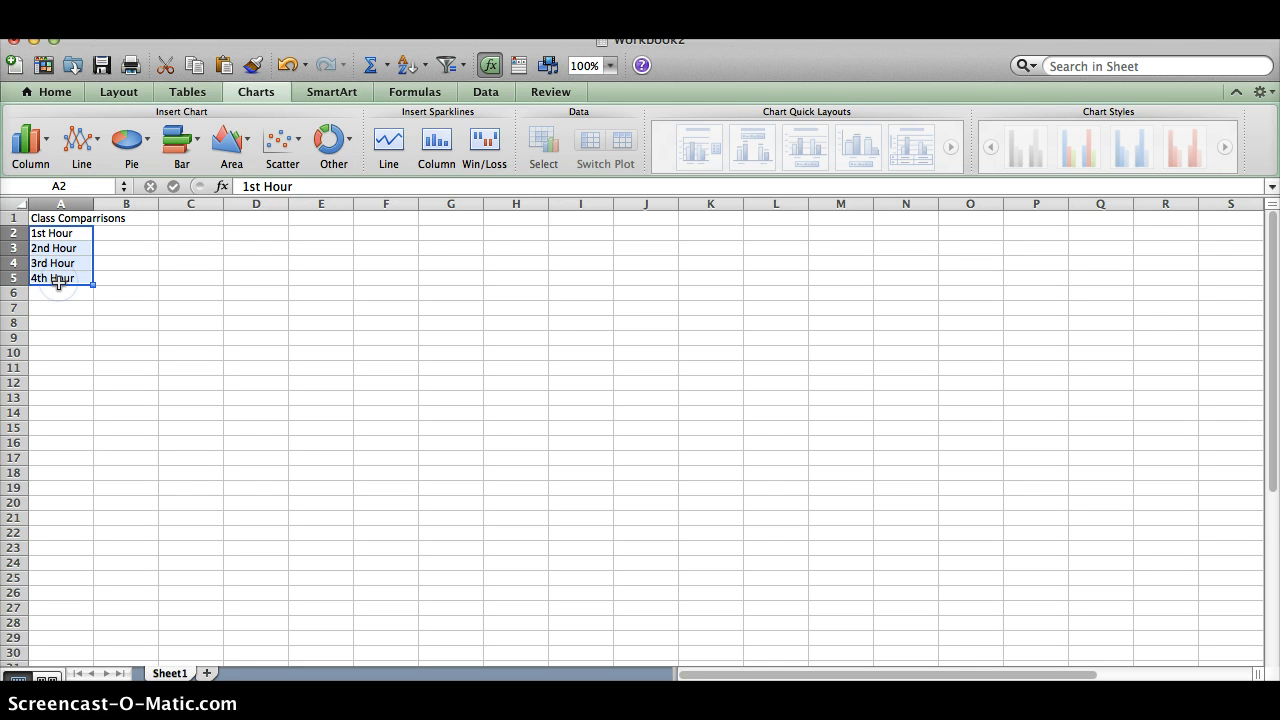
pyautogui.moveTo(91, 249)
pyautogui.mouseDown()
pyautogui.moveTo(89, 274)
pyautogui.moveTo(86, 260)
pyautogui.mouseUp()
# Enter the header "Courses" in cell A2, above the hour labels
pyautogui.click(68, 234)
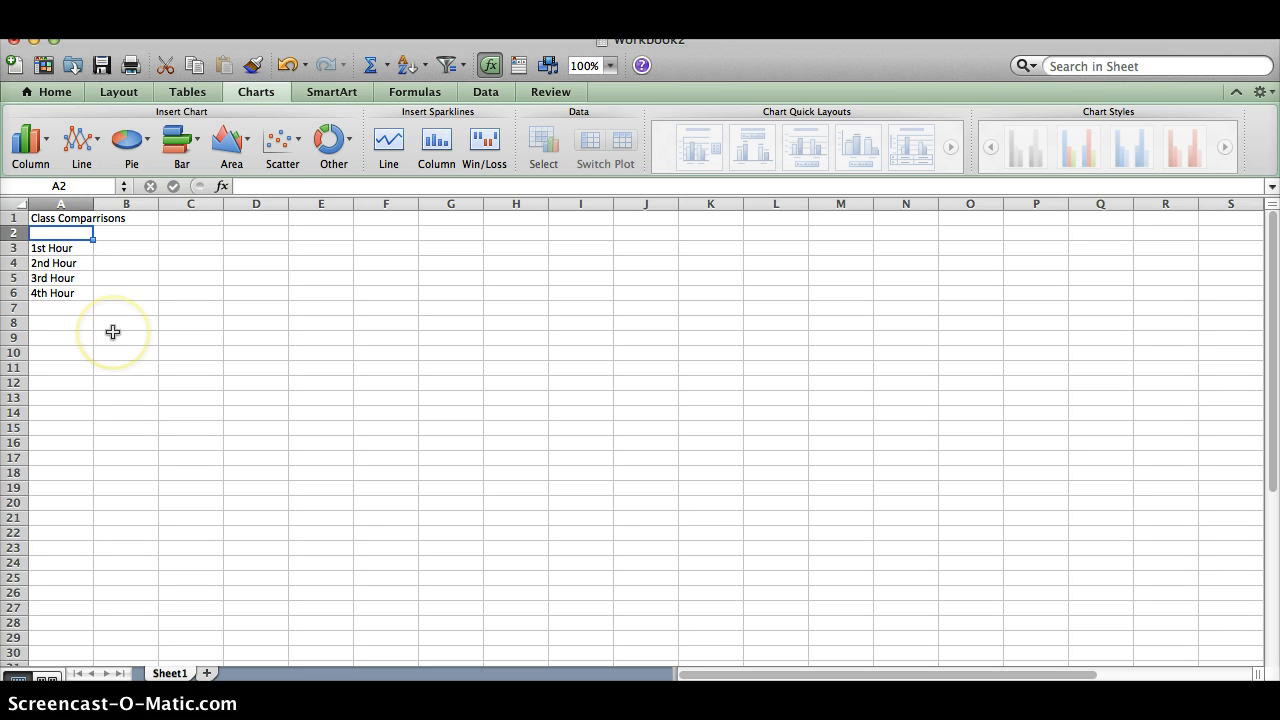
pyautogui.write('Class')
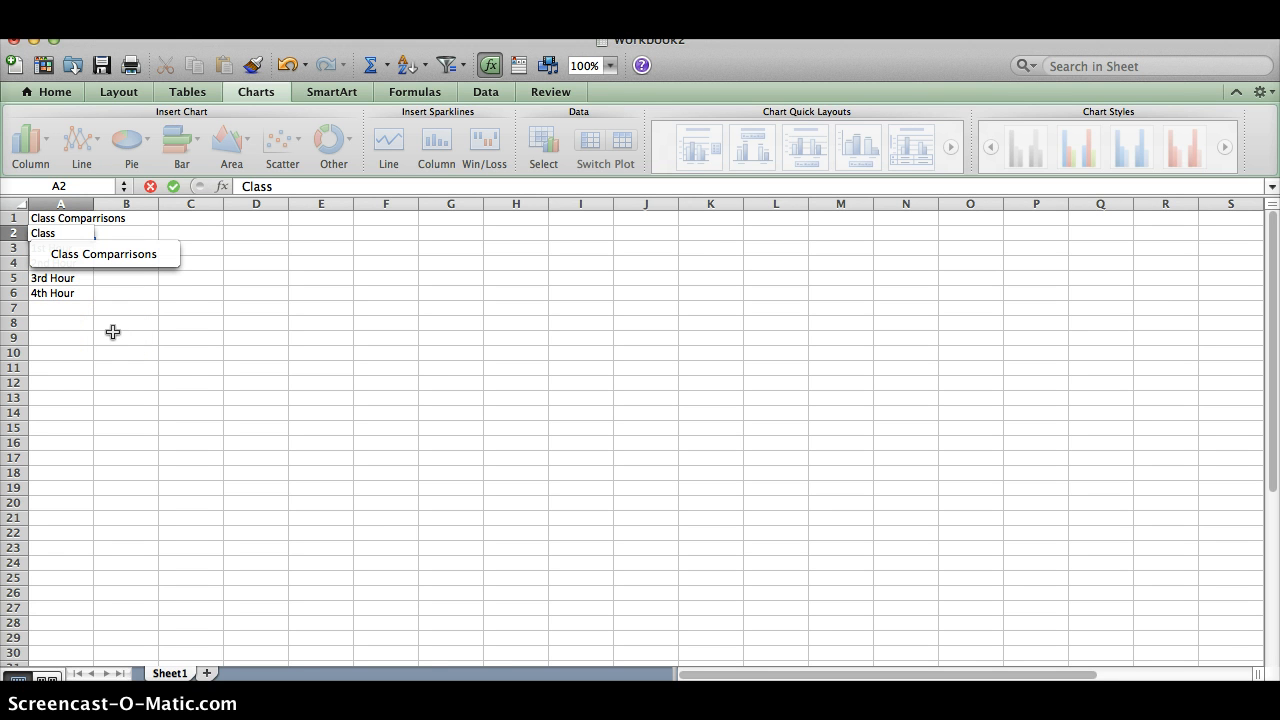
pyautogui.press('BackSpace')
pyautogui.press('BackSpace')
pyautogui.press('BackSpace')
pyautogui.write('ourses')
# Enter the column header "Assignment 1" in cell B2
pyautogui.click(132, 240)
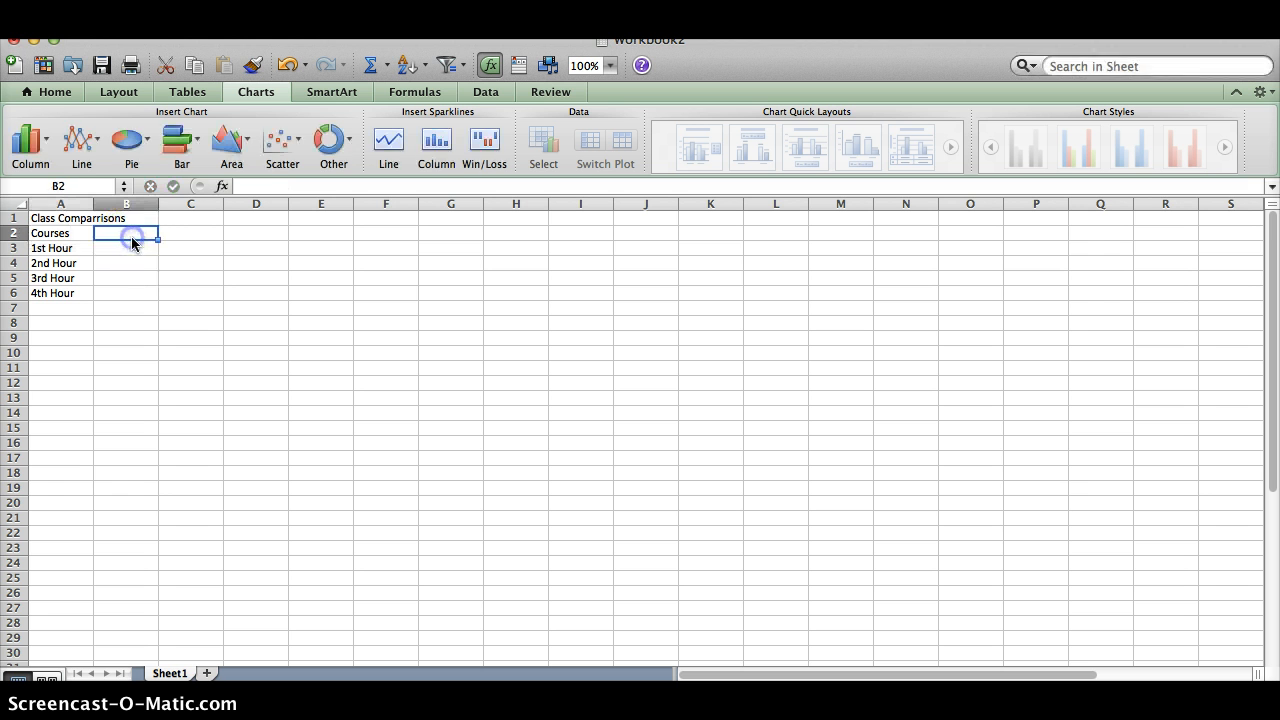
pyautogui.write('Asian')
pyautogui.press('BackSpace')
pyautogui.press('BackSpace')
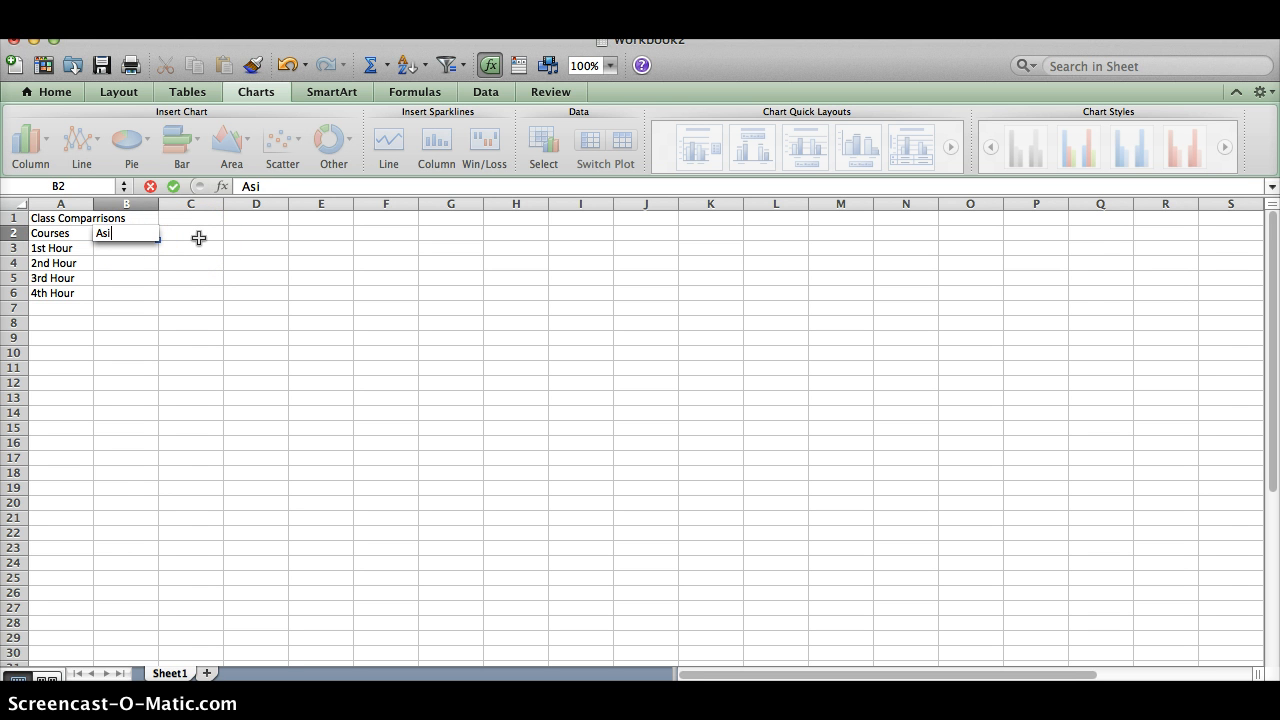
pyautogui.write('signment 1')
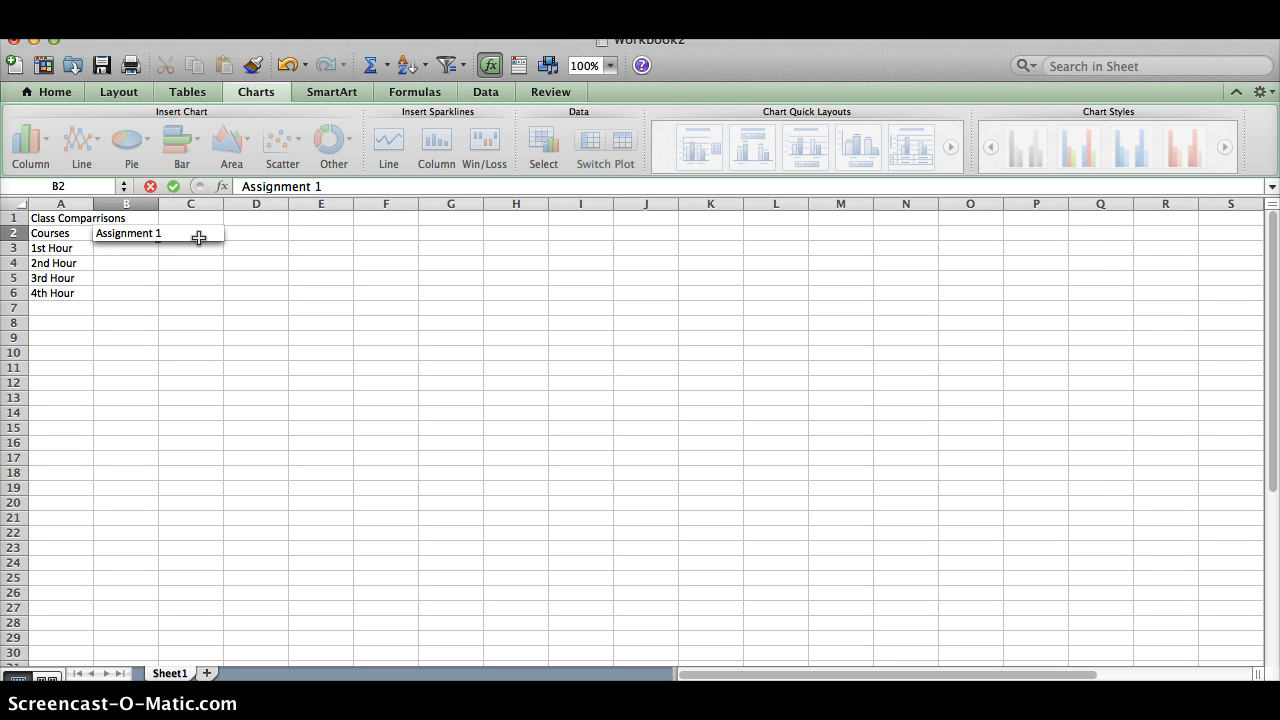
# Enter the column headers Assignment 2, Assignment 3 and Assignment 4 in cells C2 to E2
pyautogui.click(199, 237)
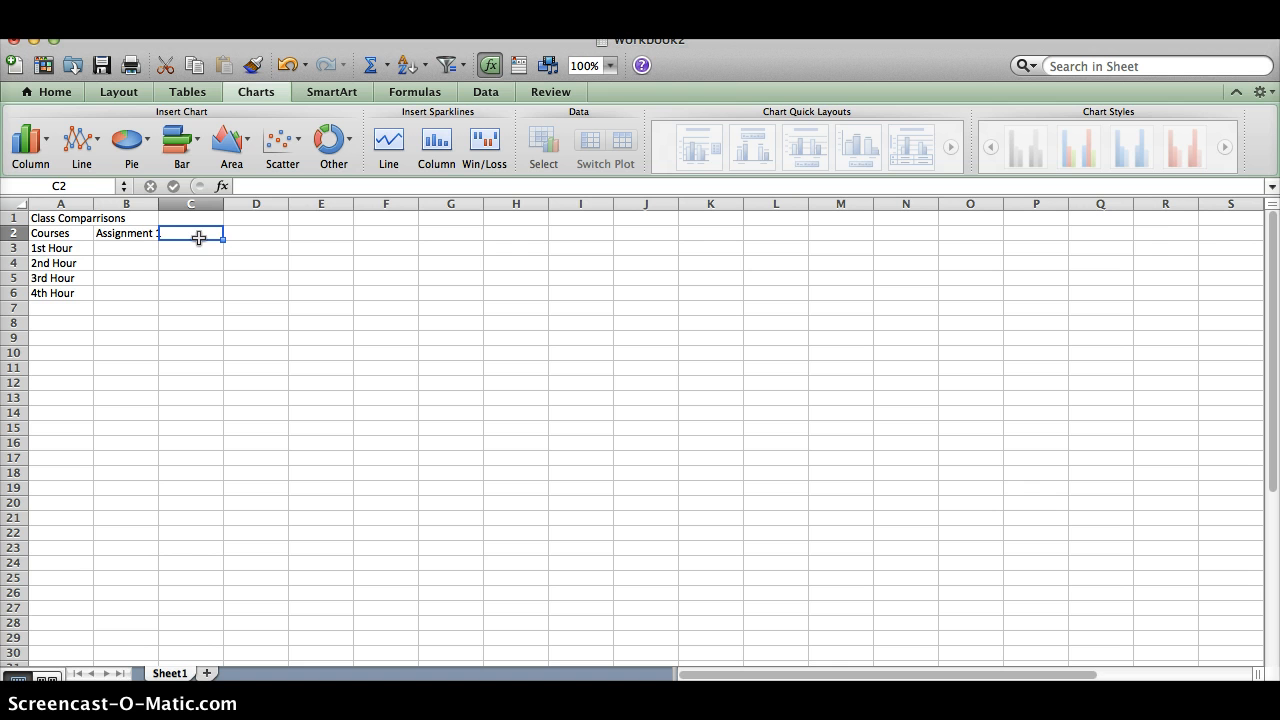
pyautogui.write('Assig')
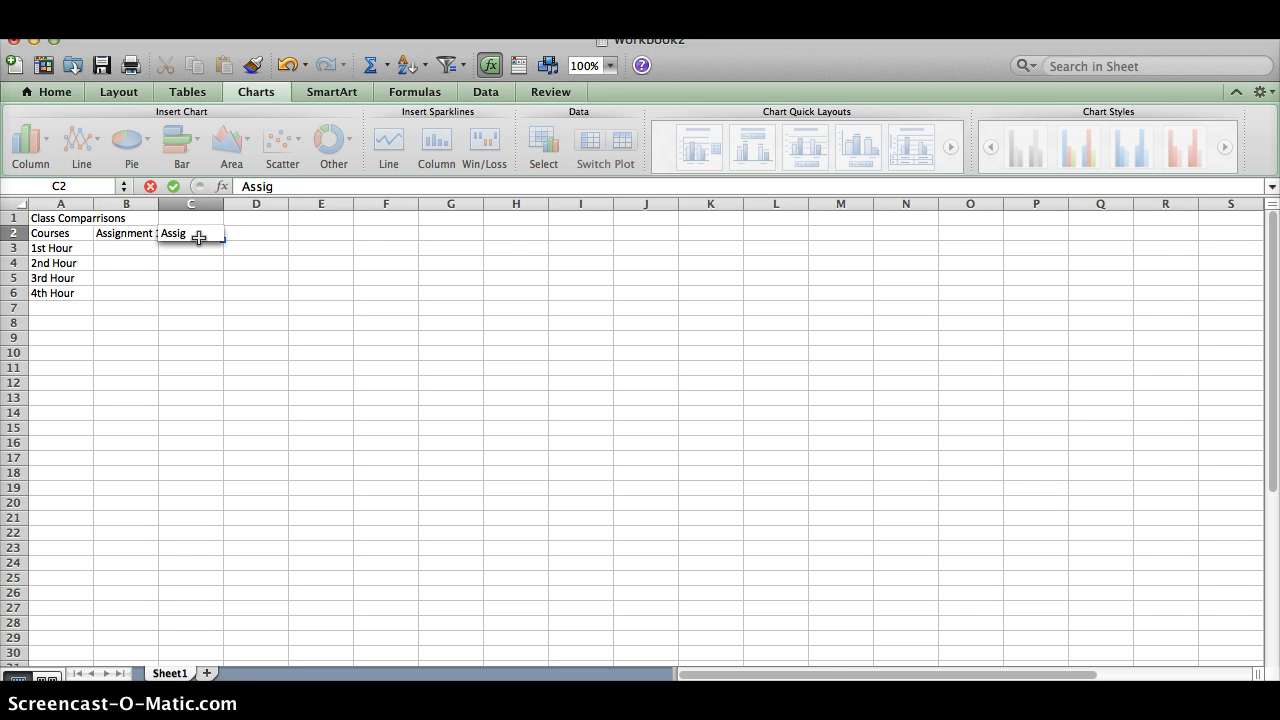
pyautogui.write('nment 2')
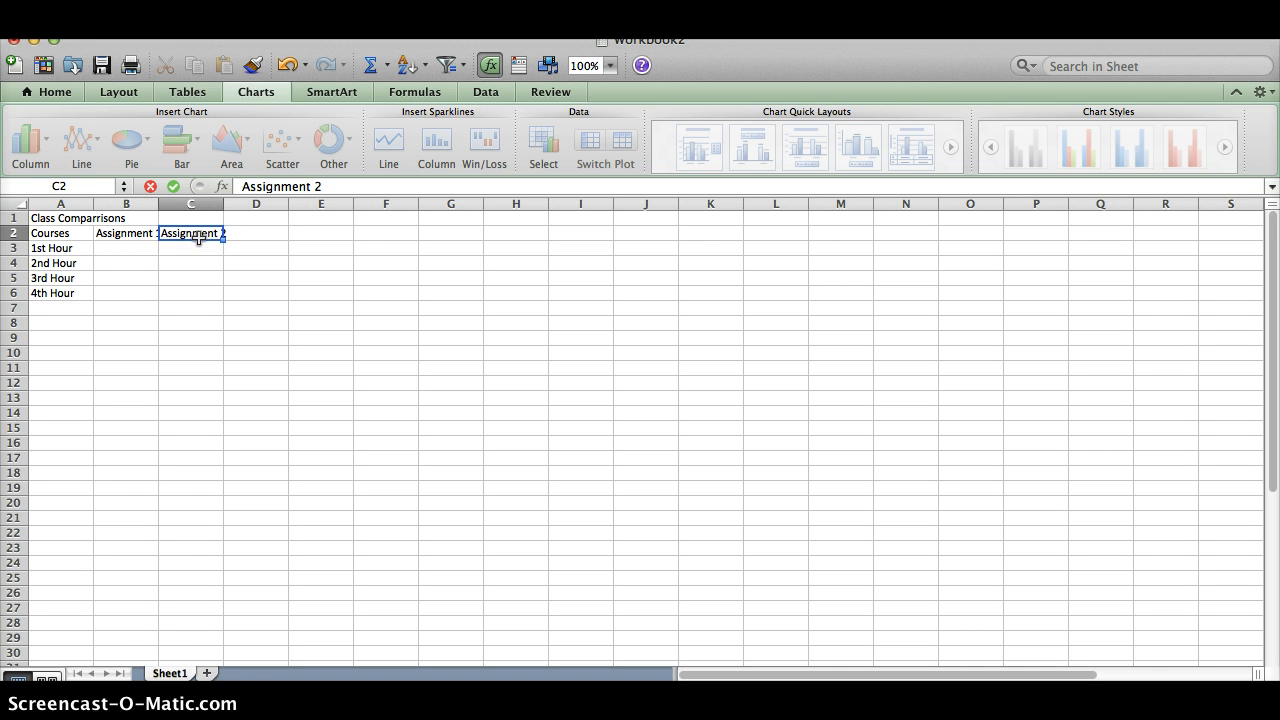
pyautogui.press('Tab')
pyautogui.write('Assignment')
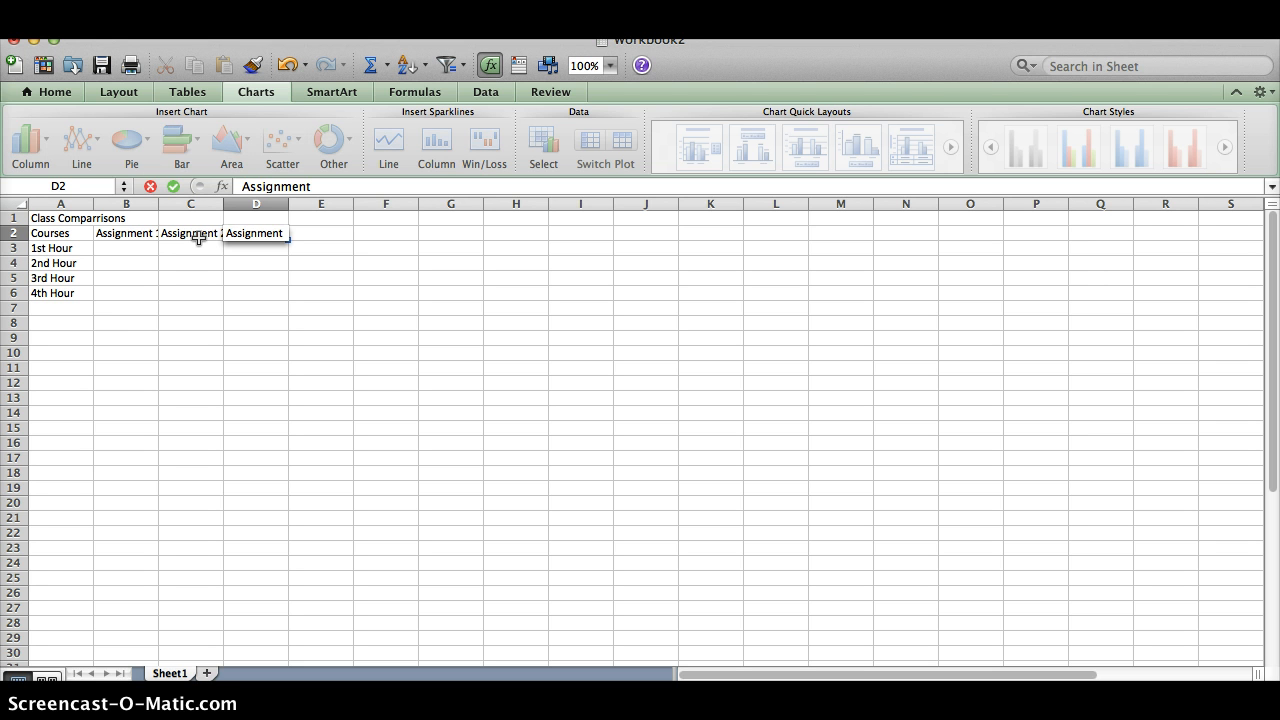
pyautogui.write(' 3')
pyautogui.press('Tab')
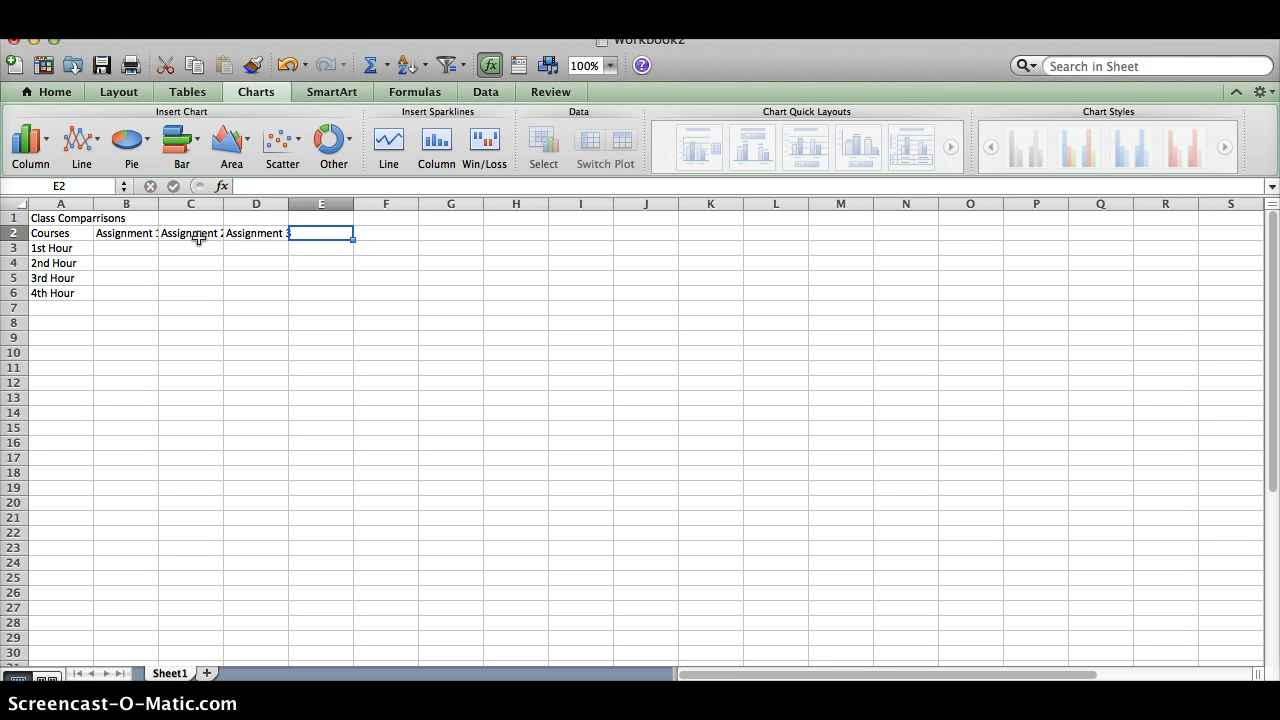
pyautogui.write('Assignment')
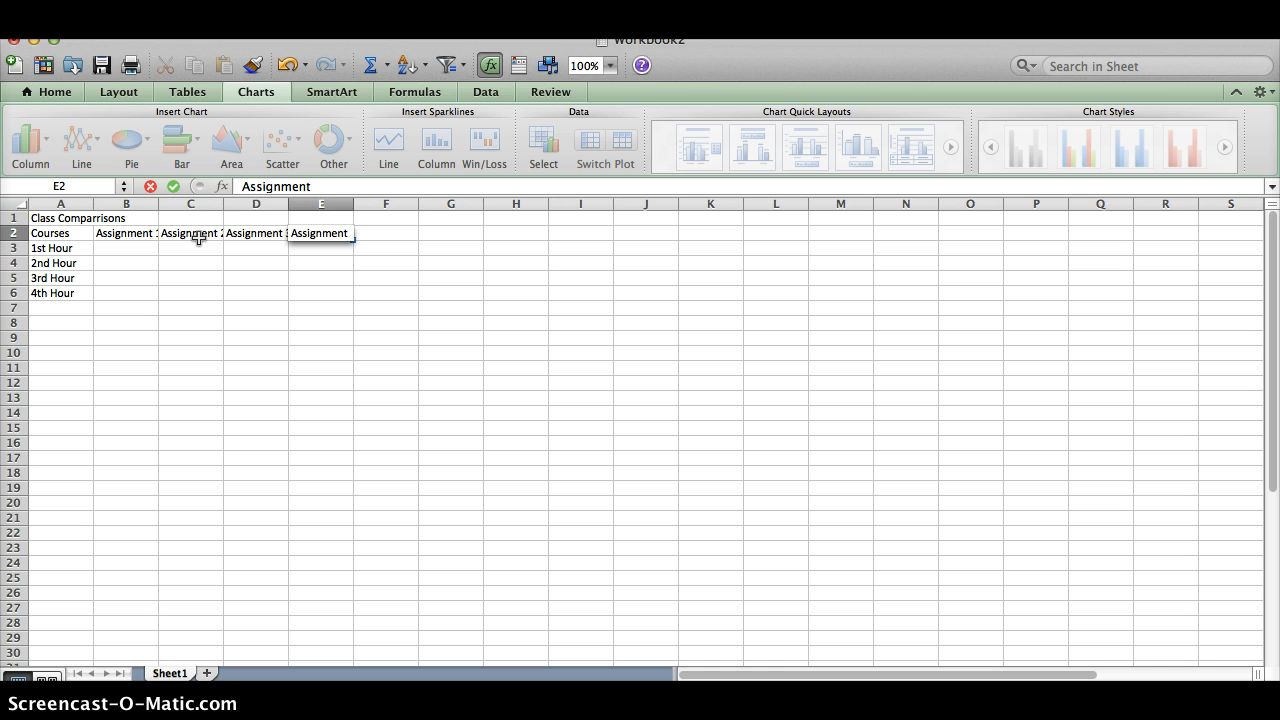
pyautogui.write(' 4')
pyautogui.click(114, 263)
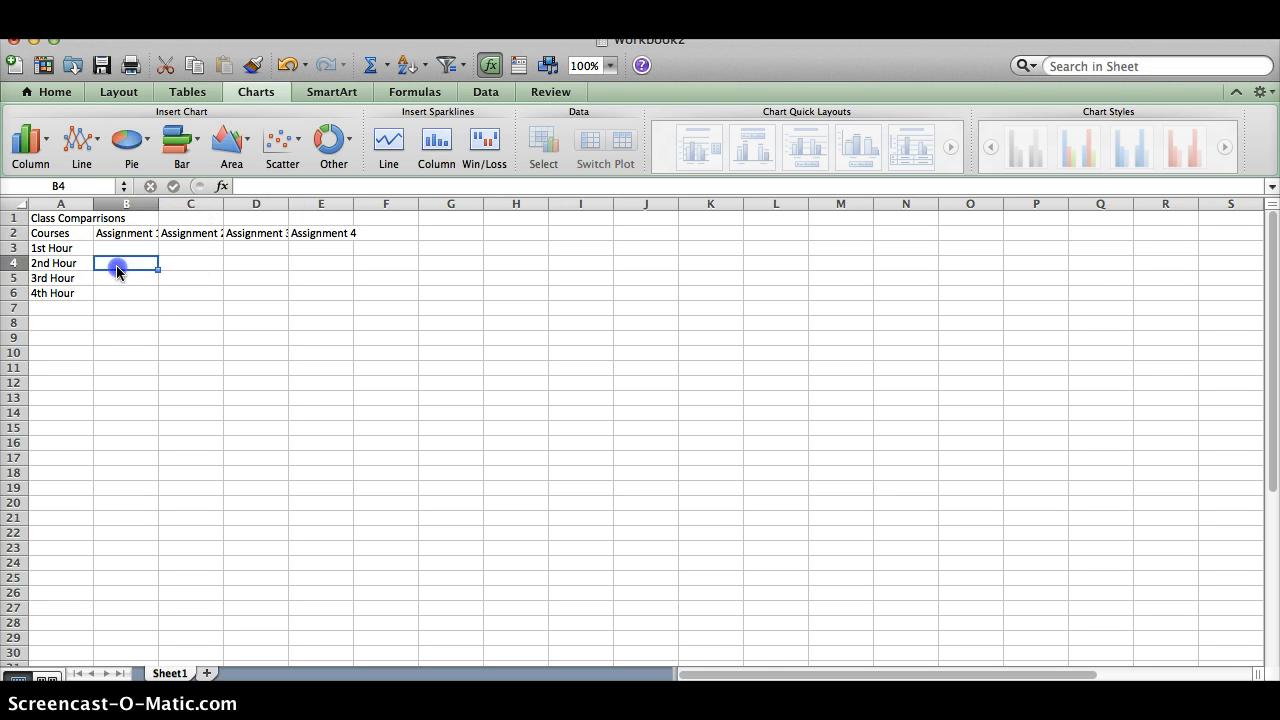
# Fill the Assignment 1 column, B3 to B6, with the values 25, 30, 35 and 40
pyautogui.click(121, 245)
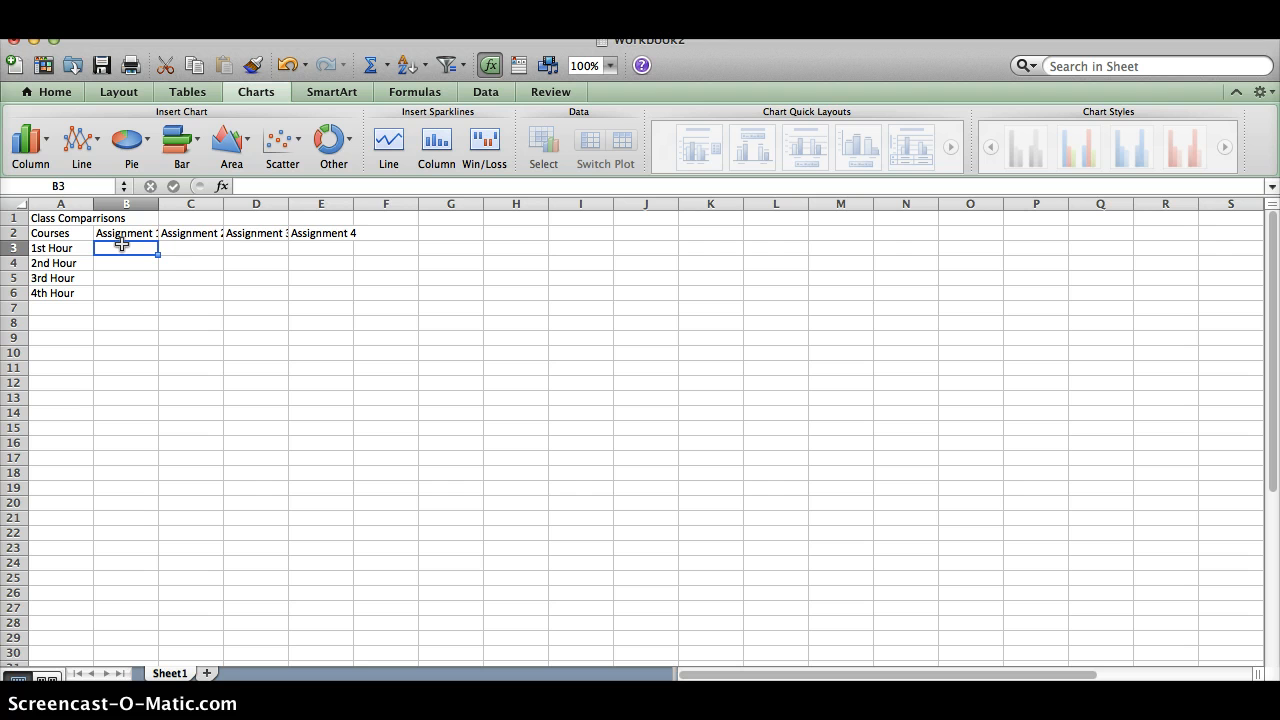
pyautogui.write('25')
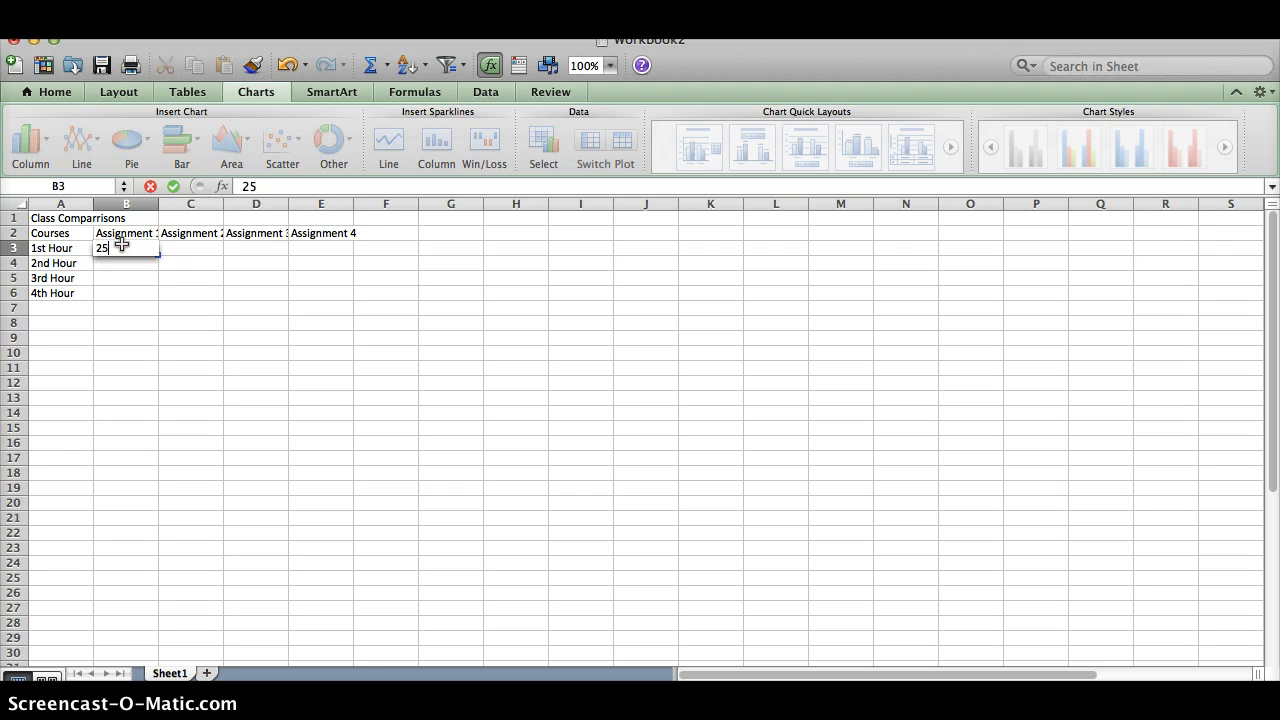
pyautogui.press('Return')
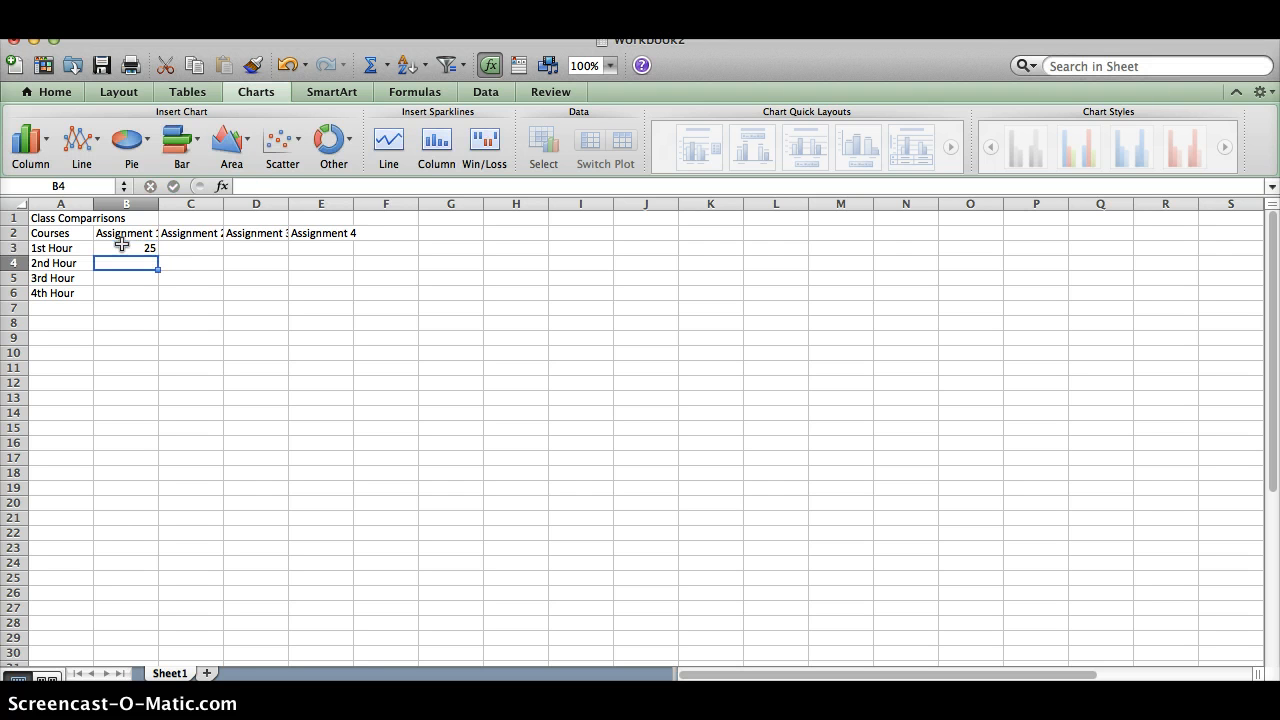
pyautogui.write('30')
pyautogui.press('Return')
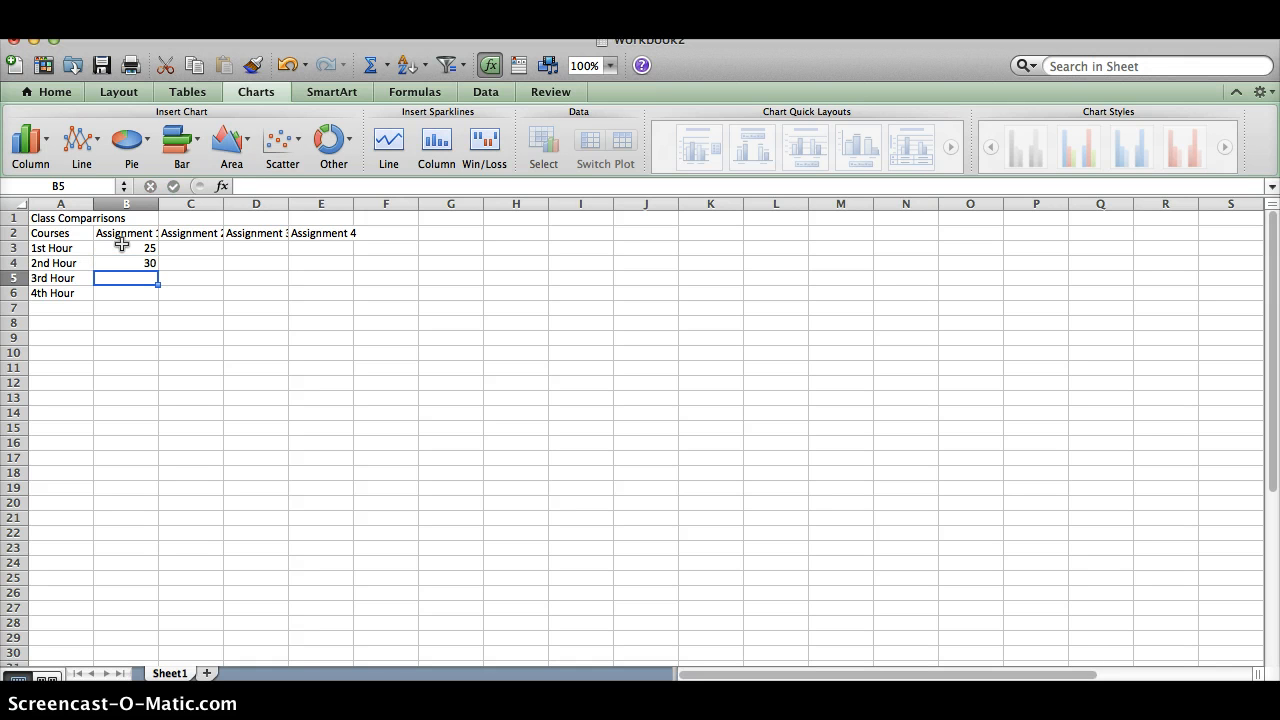
pyautogui.write('35')
pyautogui.press('Return')
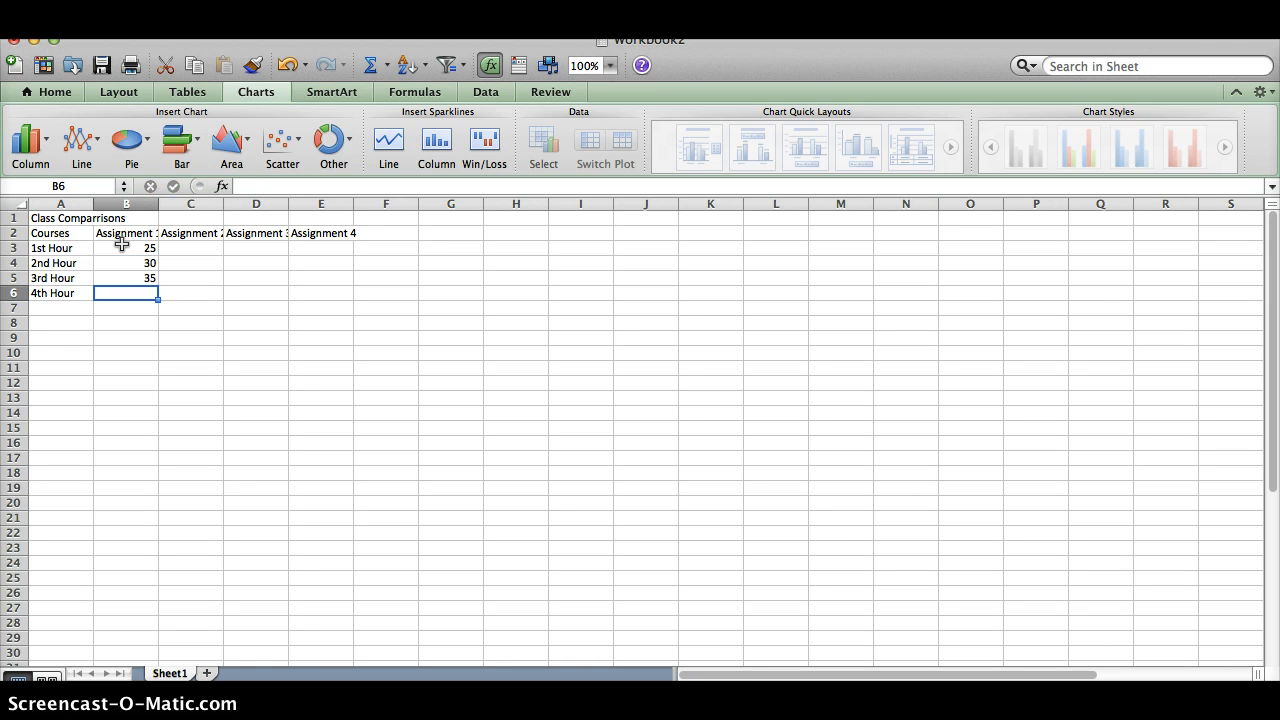
pyautogui.write('40')
pyautogui.press('Tab')
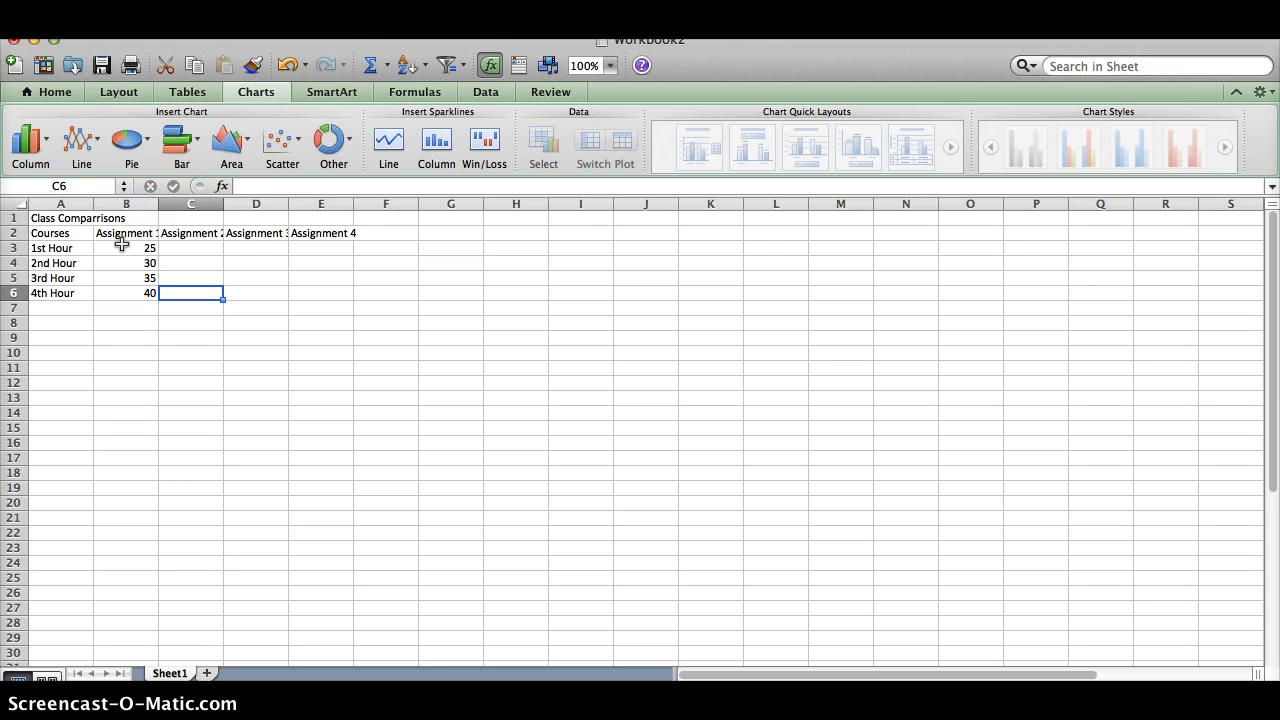
# Fill the Assignment 2 column from C6 up to C3 with the values 25, 30, 35 and 40
pyautogui.write('25')
pyautogui.press('Up')
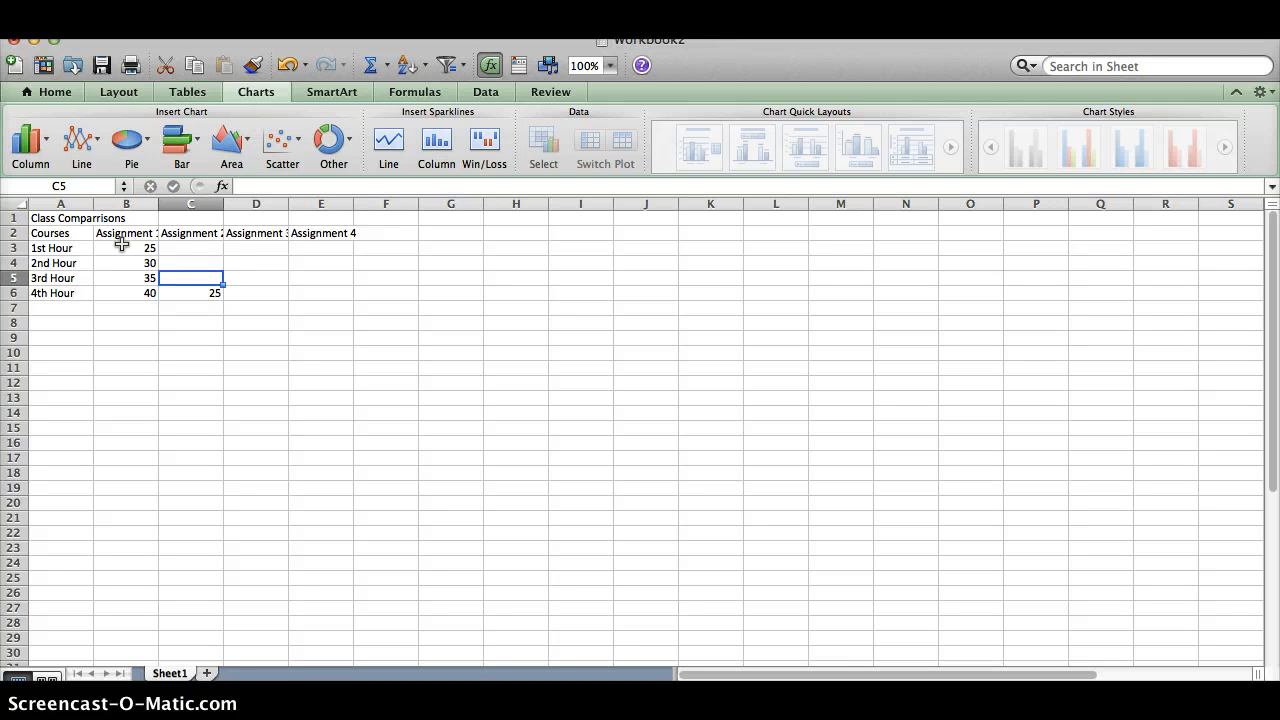
pyautogui.write('30')
pyautogui.press('Up')
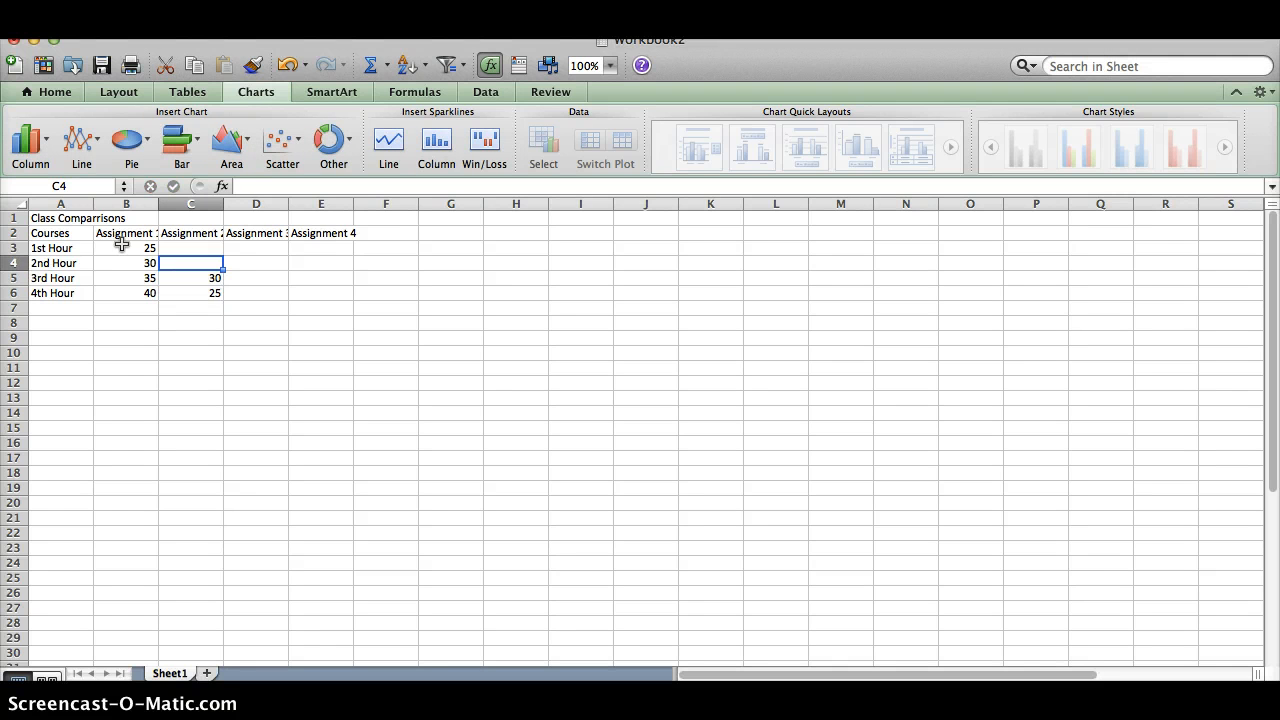
pyautogui.write('35')
pyautogui.press('Up')
pyautogui.write('40')
pyautogui.press('Tab')
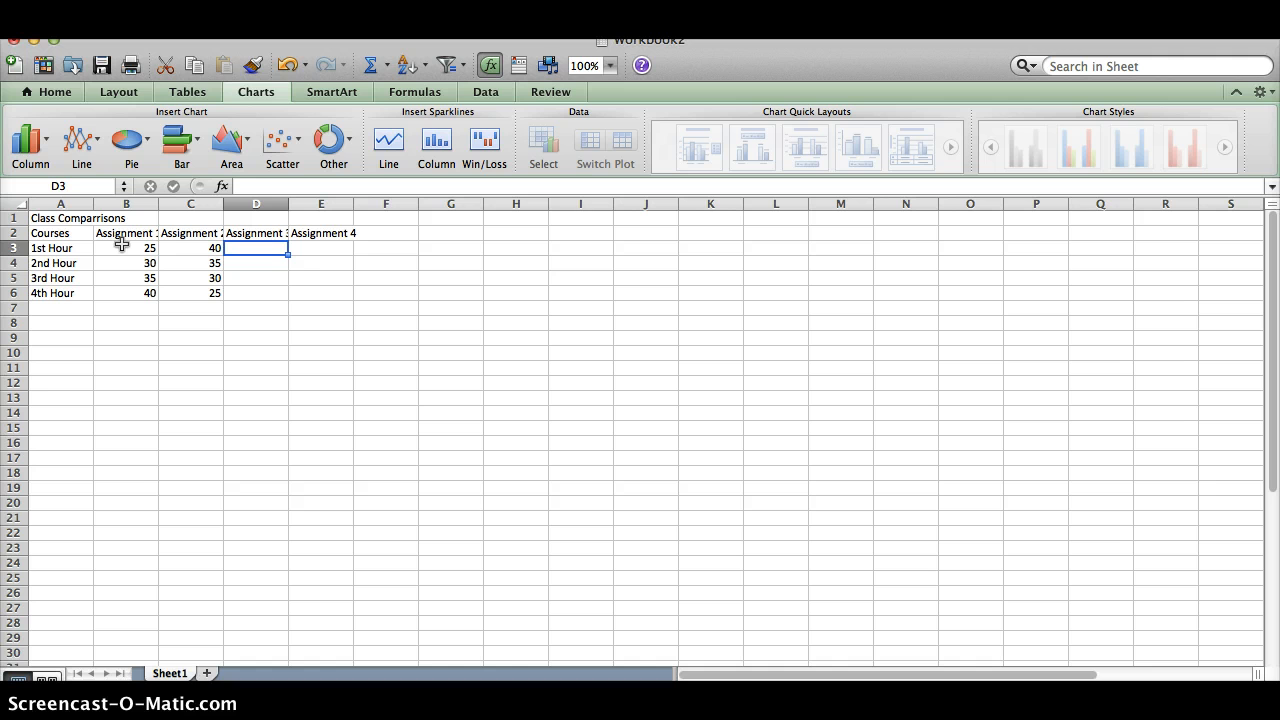
# Fill the Assignment 3 column, D3 to D6, with the values 35, 30, 25 and 40
pyautogui.write('35')
pyautogui.press('Return')
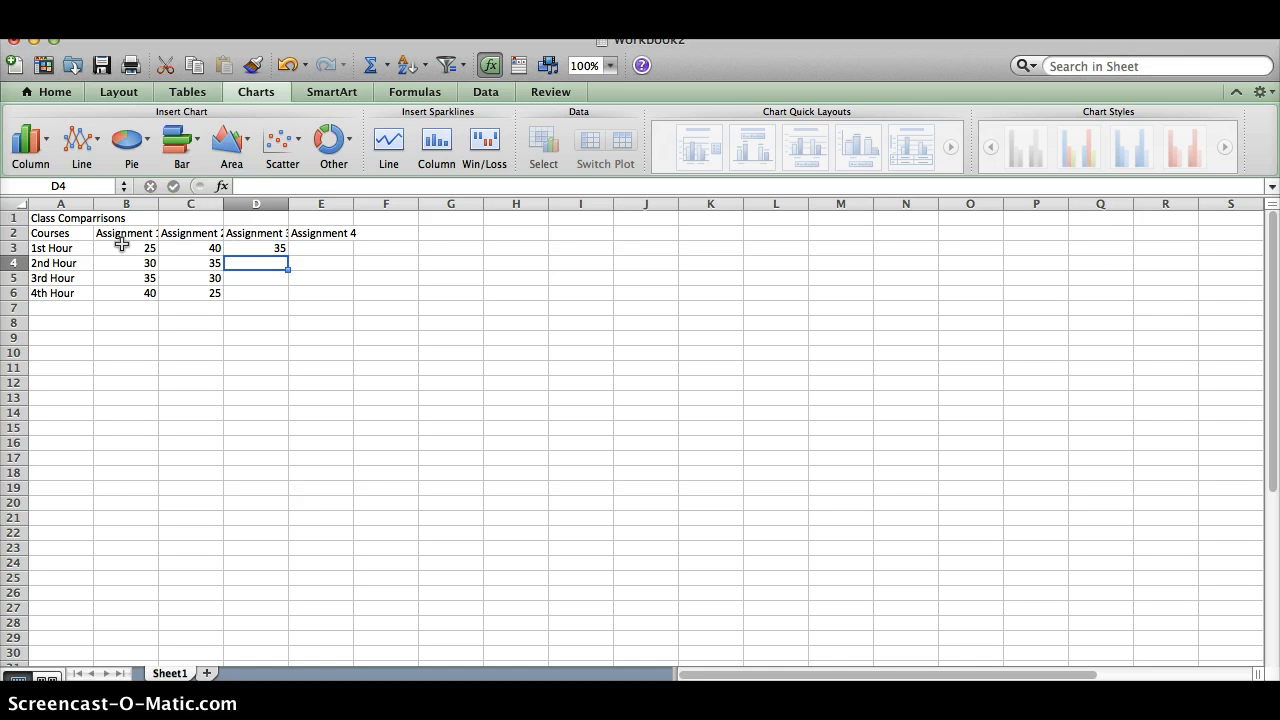
pyautogui.write('30')
pyautogui.press('Return')
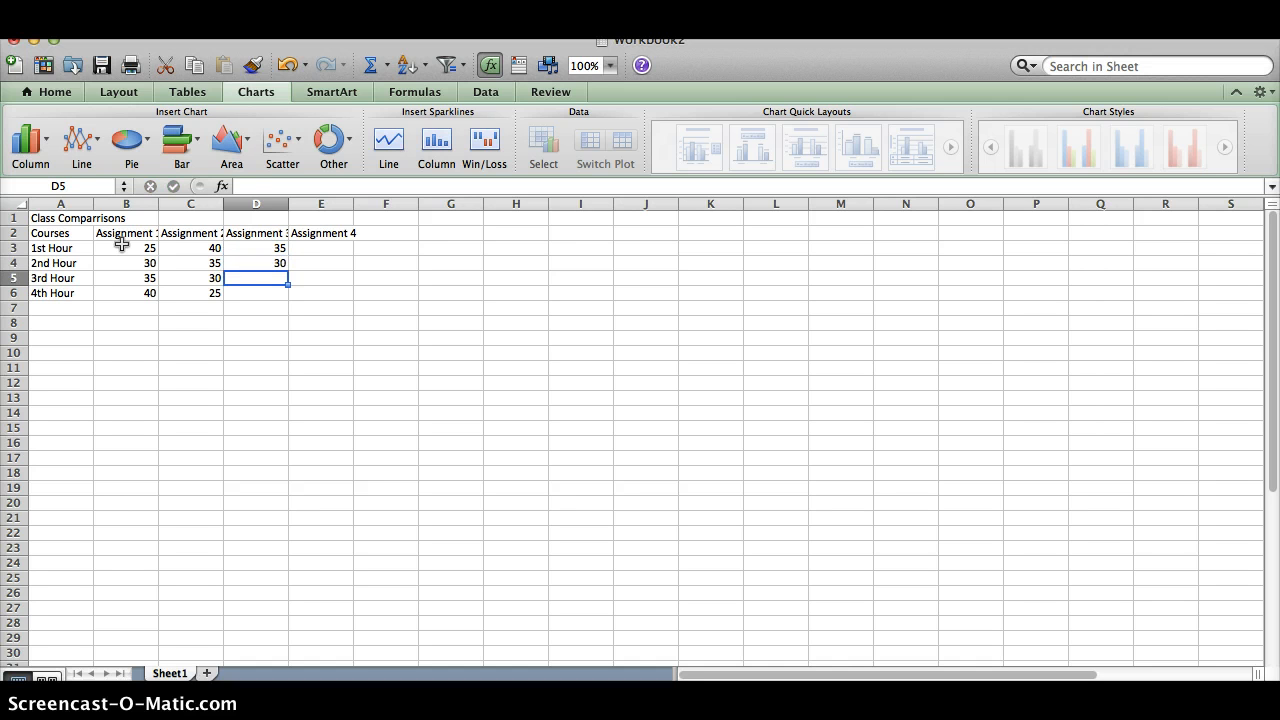
pyautogui.write('25')
pyautogui.press('Return')
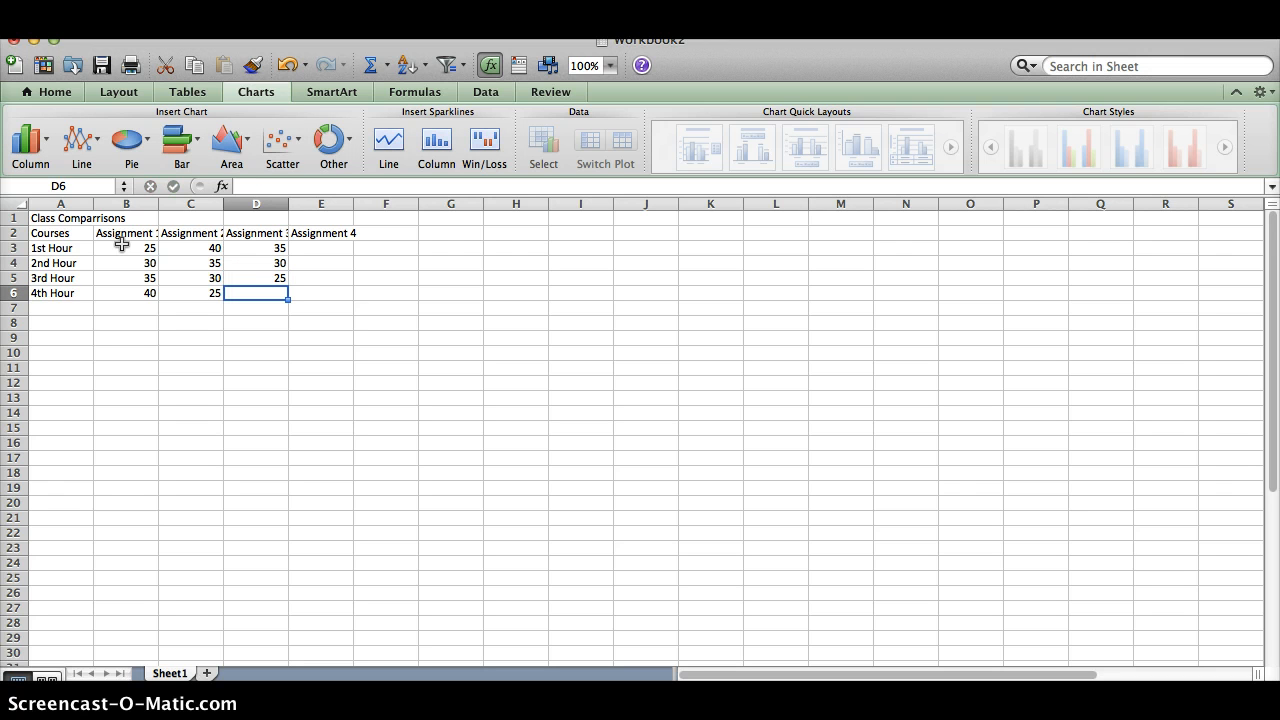
pyautogui.write('40')
pyautogui.press('Tab')
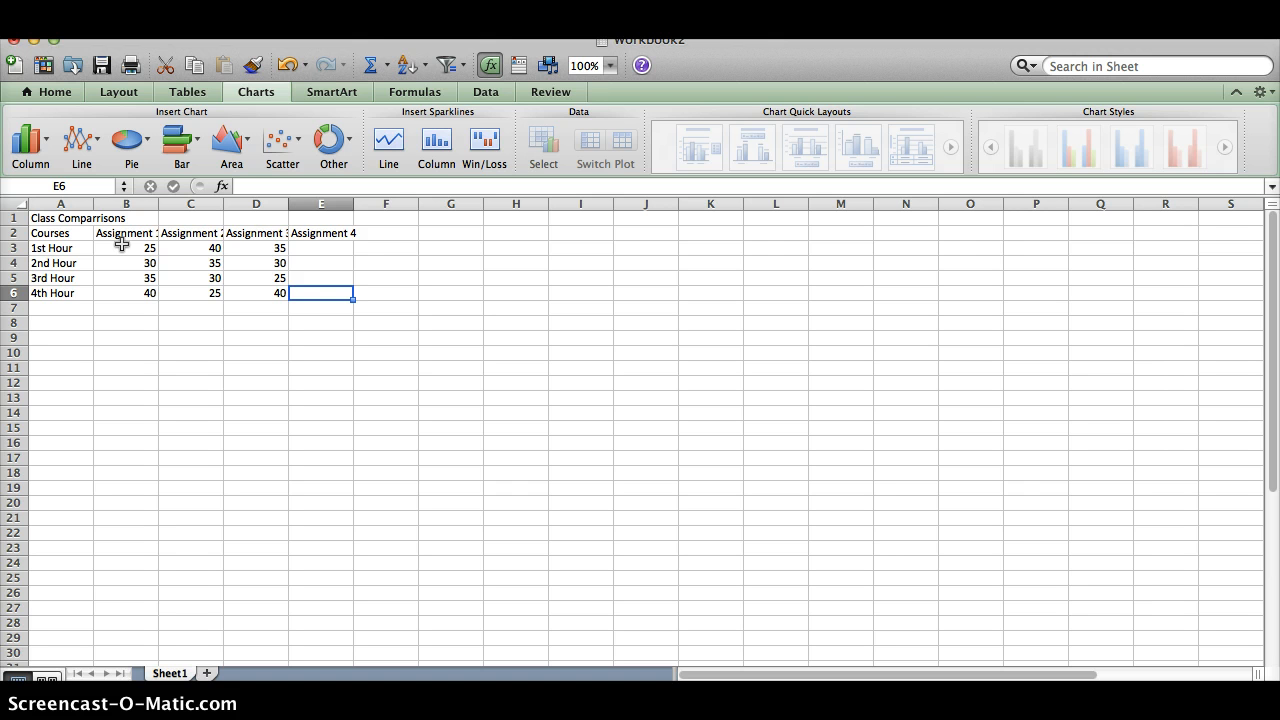
# Fill the Assignment 4 column from E6 up to E3 with the values 30, 40, 25 and 30
pyautogui.write('30')
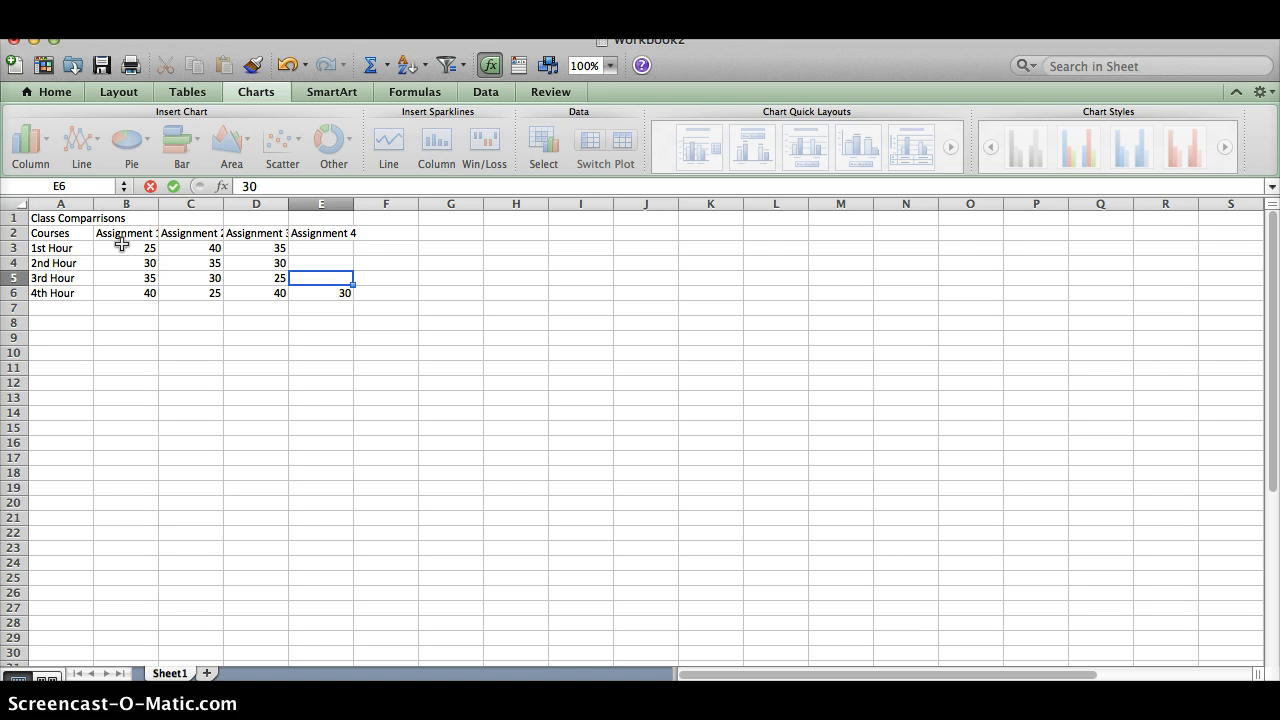
pyautogui.hotkey('shift', 'Return')
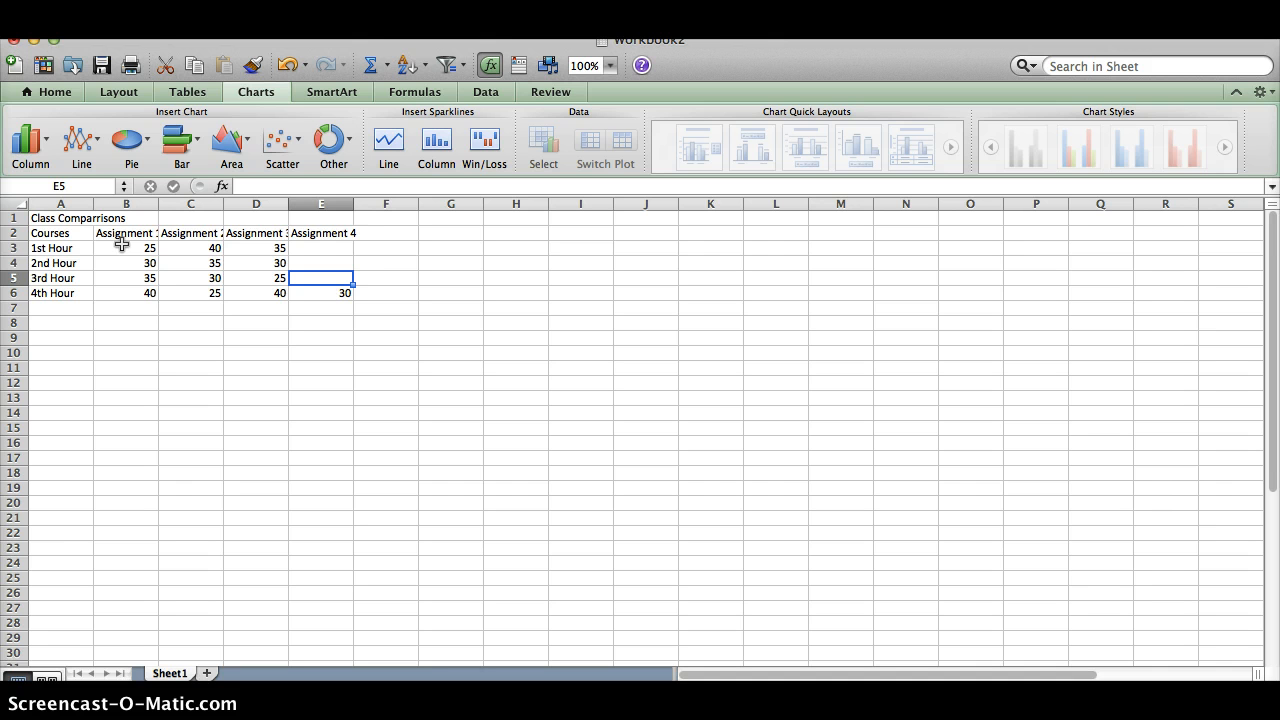
pyautogui.write('40')
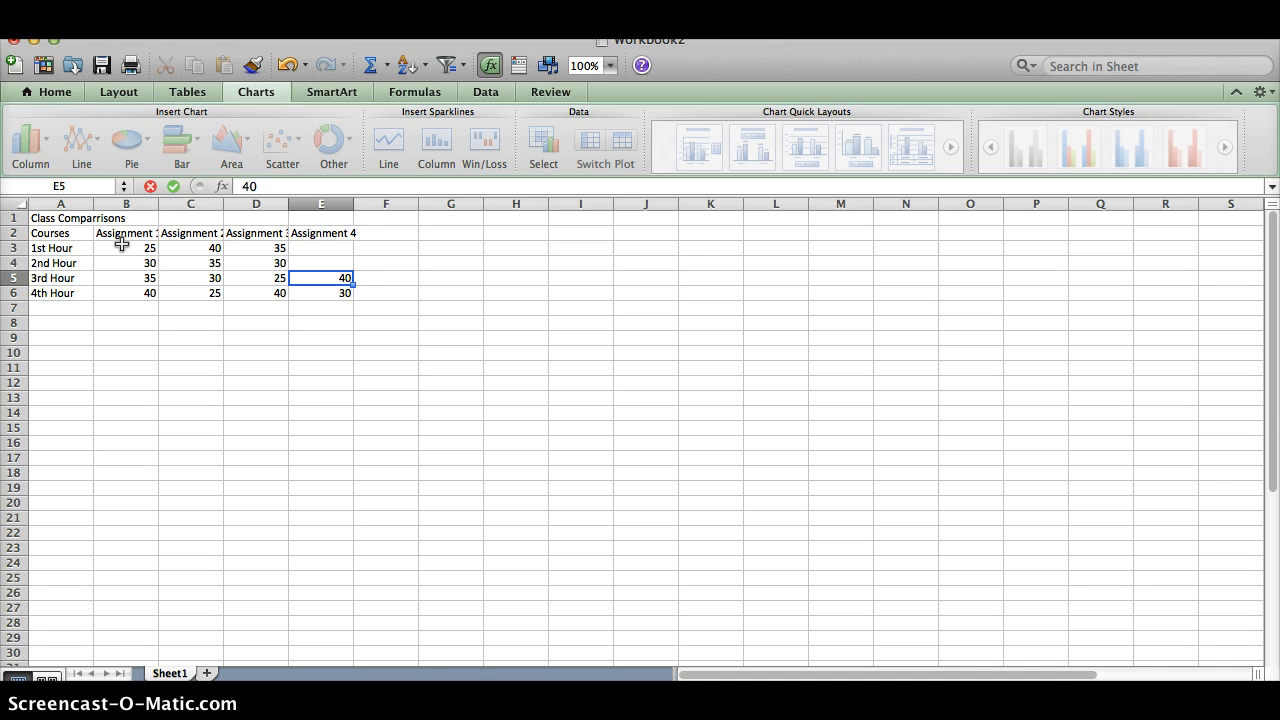
pyautogui.hotkey('shift', 'Return')
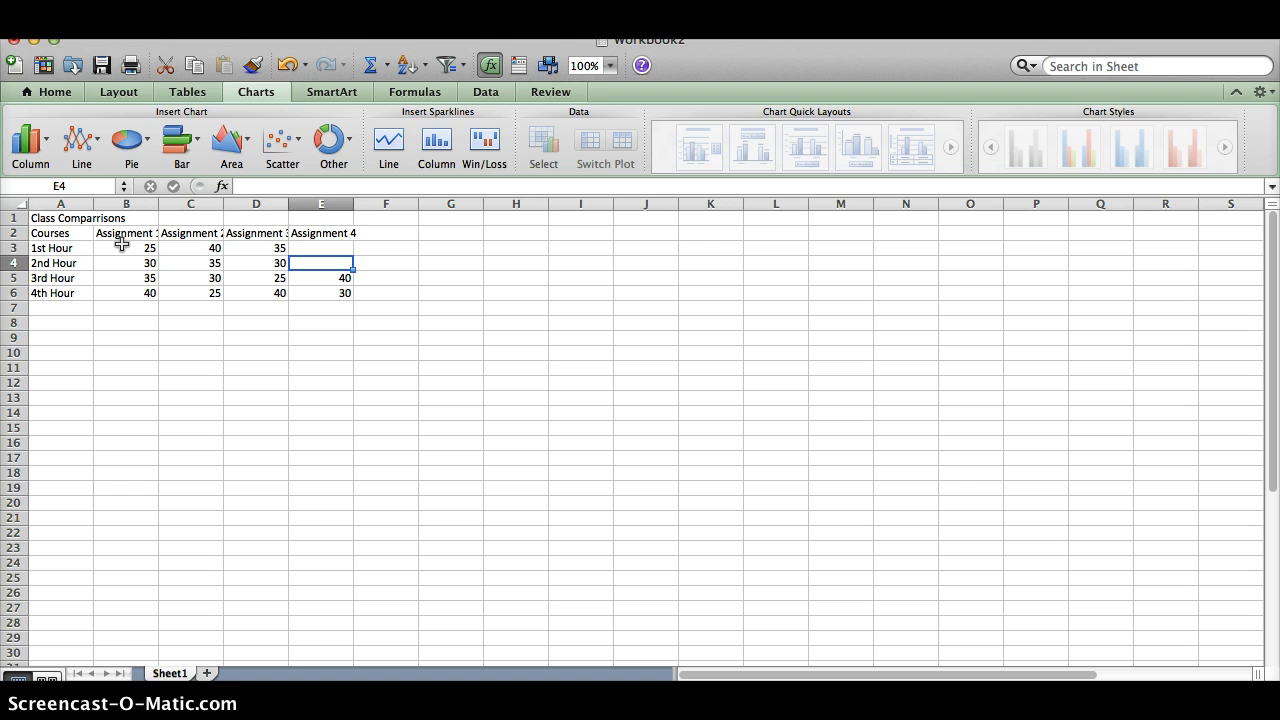
pyautogui.write('25')
pyautogui.hotkey('shift', 'Return')
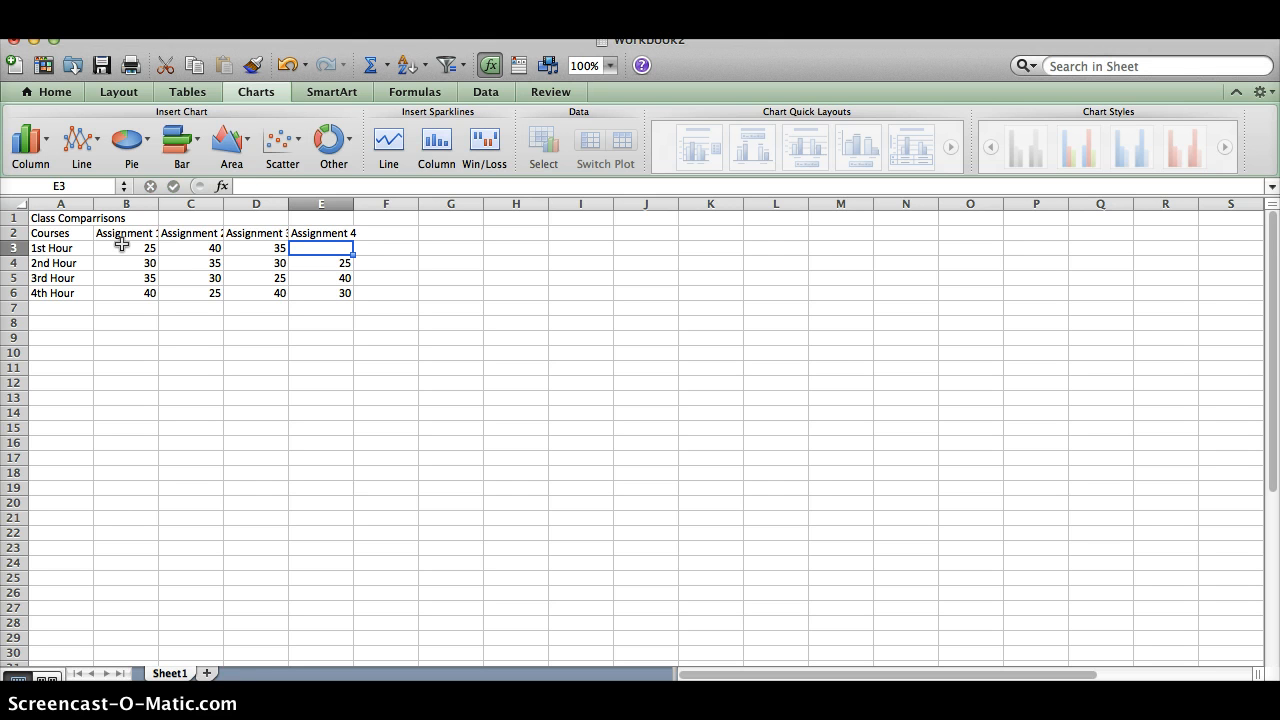
pyautogui.write('30')
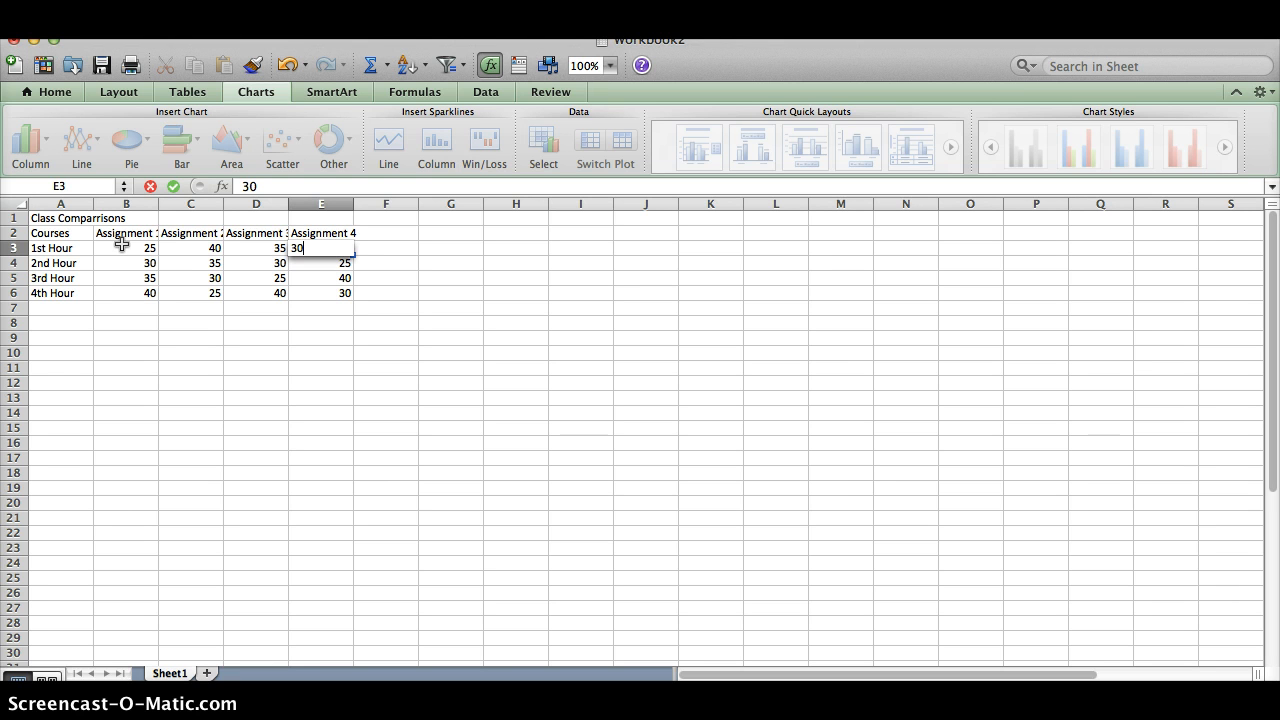
pyautogui.click(170, 338)
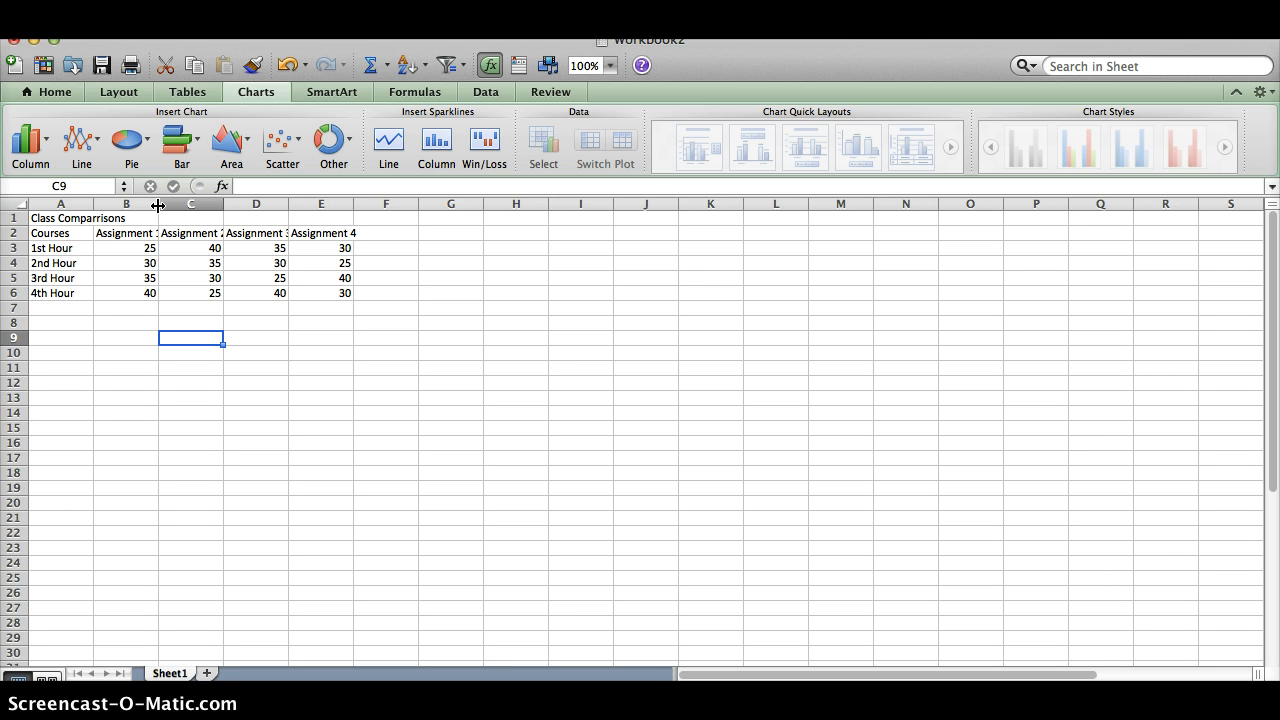
# Widen columns B to E to fit the assignment headers, and merge and centre the title across A1:E1
pyautogui.moveTo(158, 205); pyautogui.dragTo(385, 204)
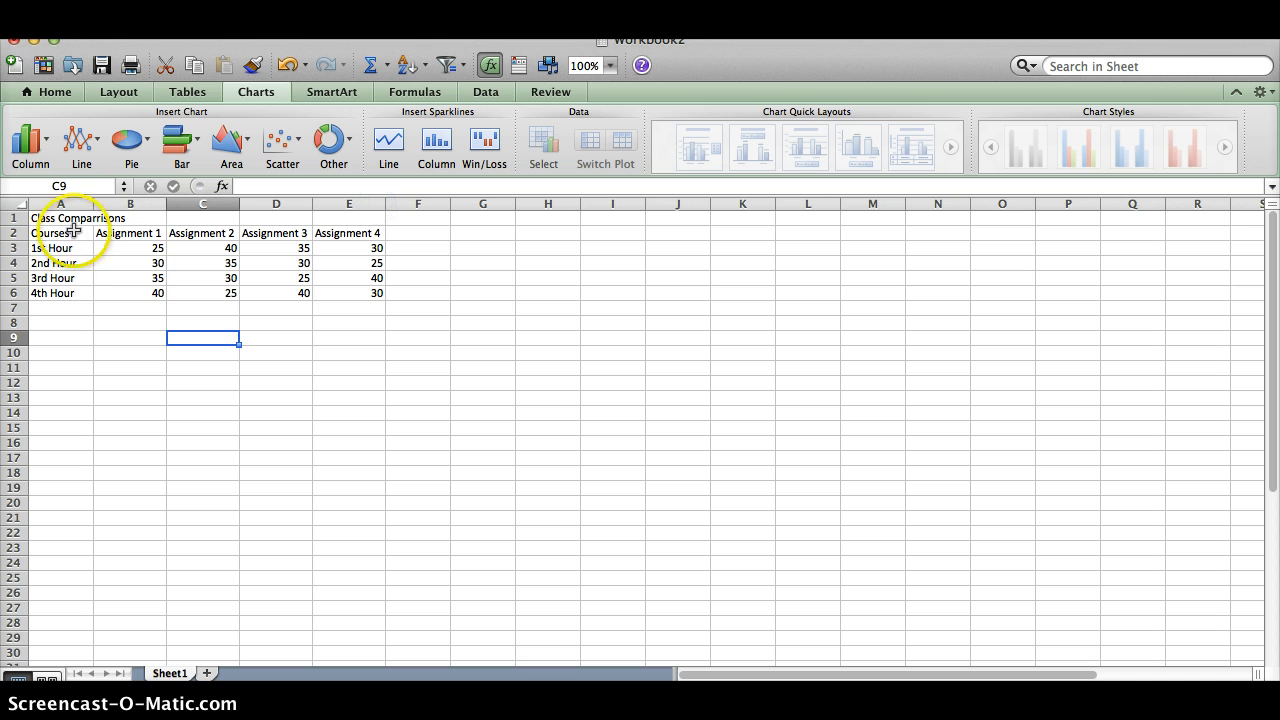
pyautogui.moveTo(47, 218); pyautogui.dragTo(316, 219)
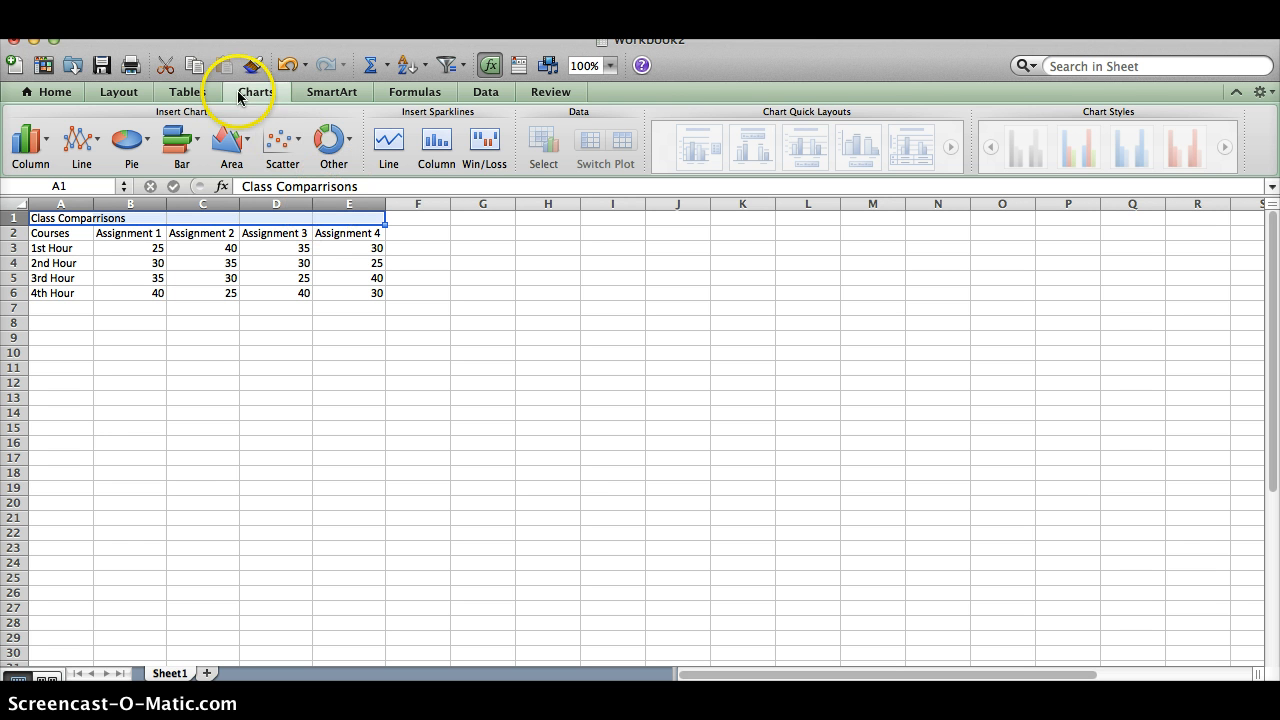
pyautogui.click(57, 93)
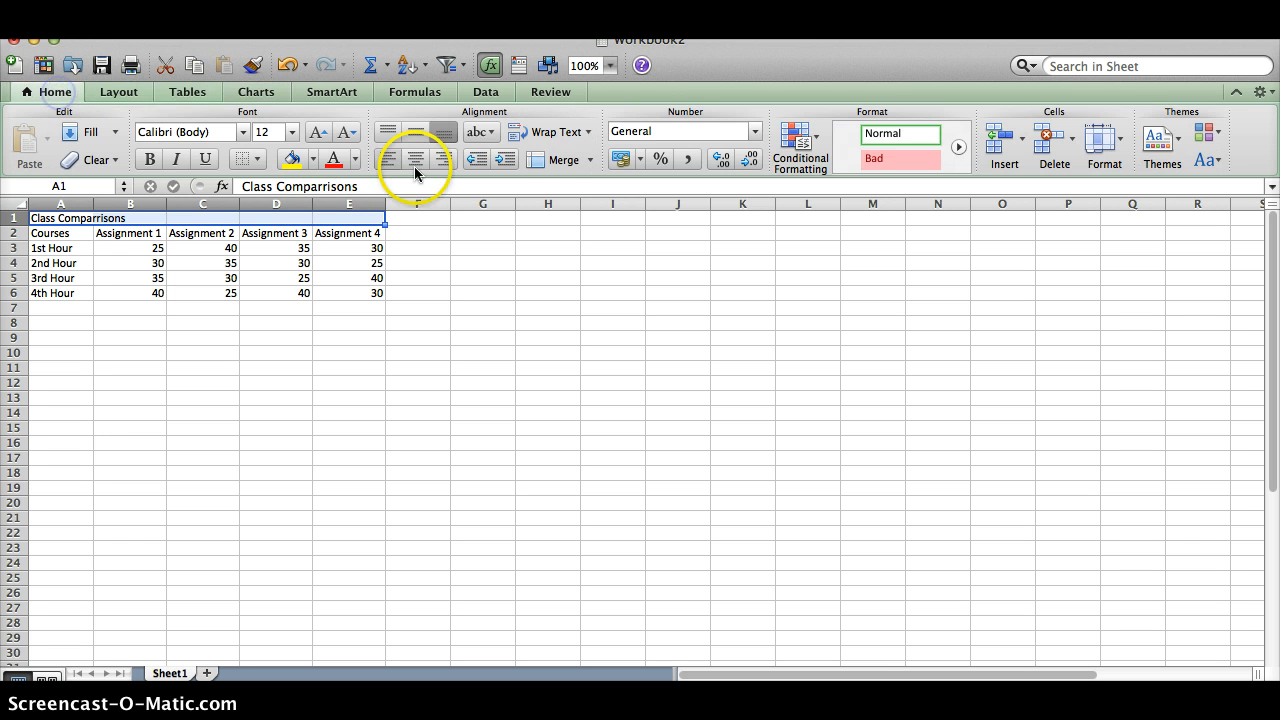
pyautogui.click(547, 163)
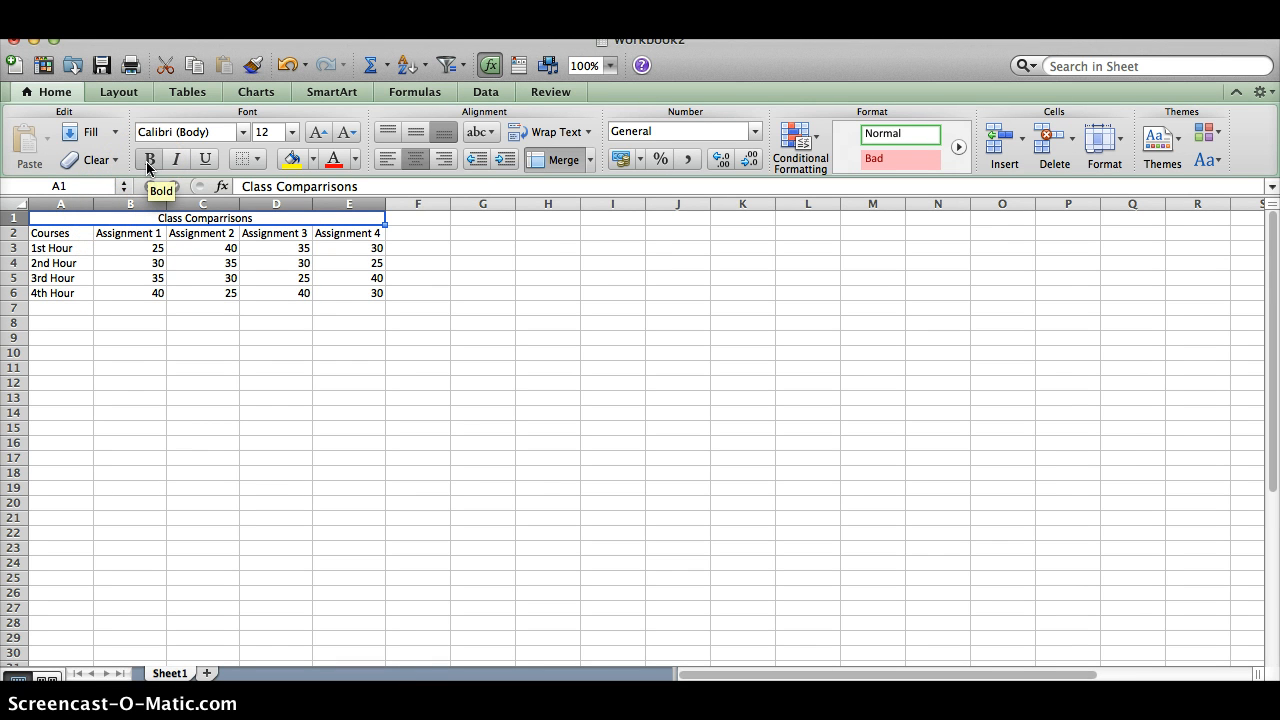
# Make the merged table title bold and increase its font size to 18
pyautogui.click(148, 162)
pyautogui.click(315, 135)
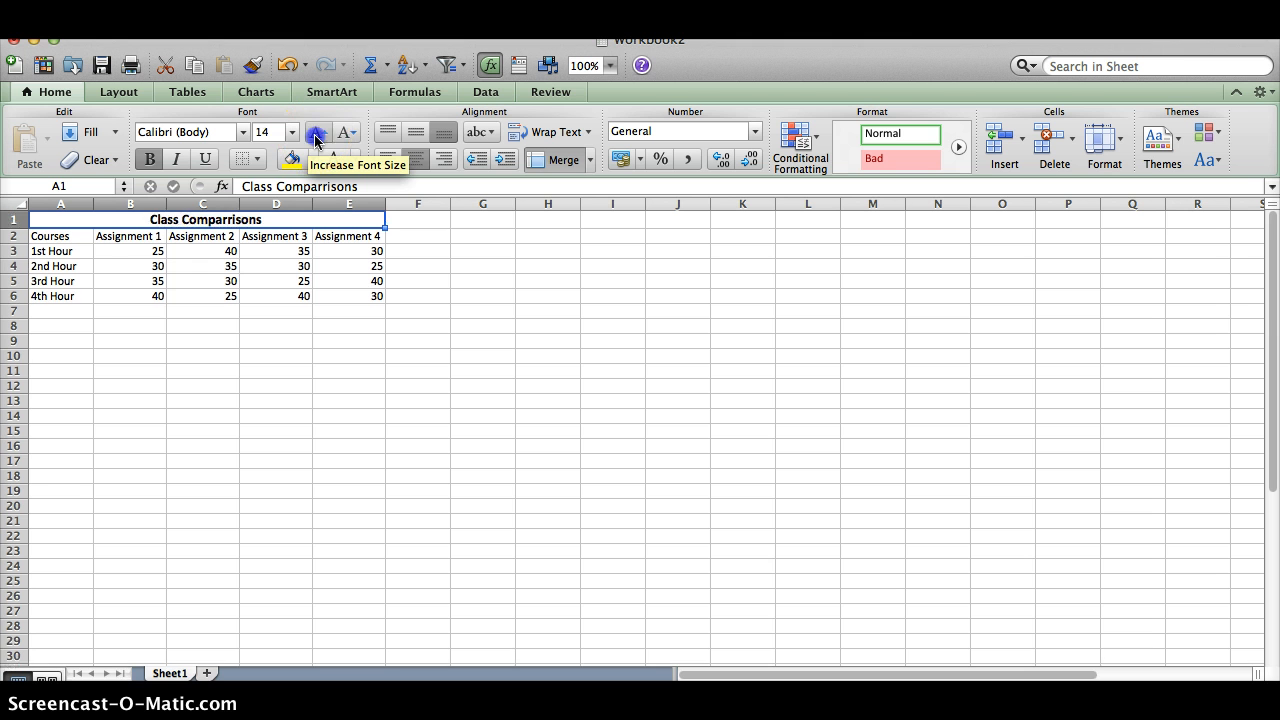
pyautogui.click(315, 137)
pyautogui.click(316, 134)
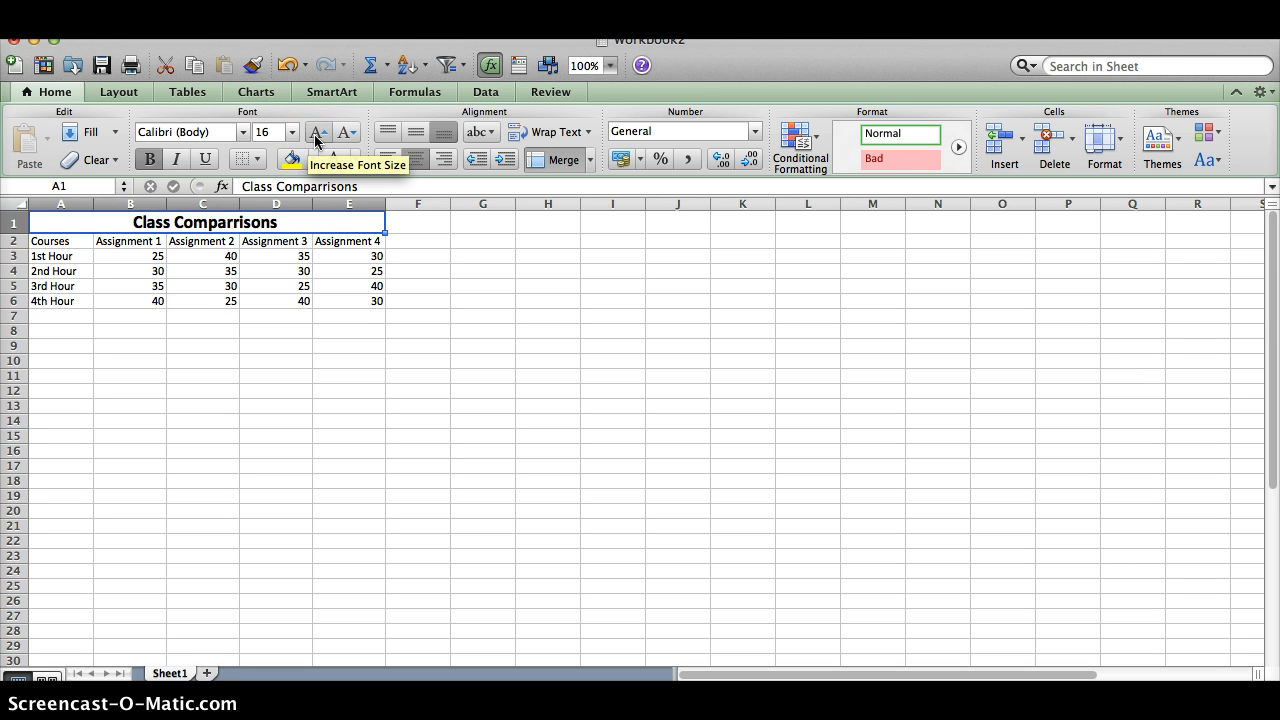
# Apply All Borders to the table range A2:E6 below the title
pyautogui.click(52, 256)
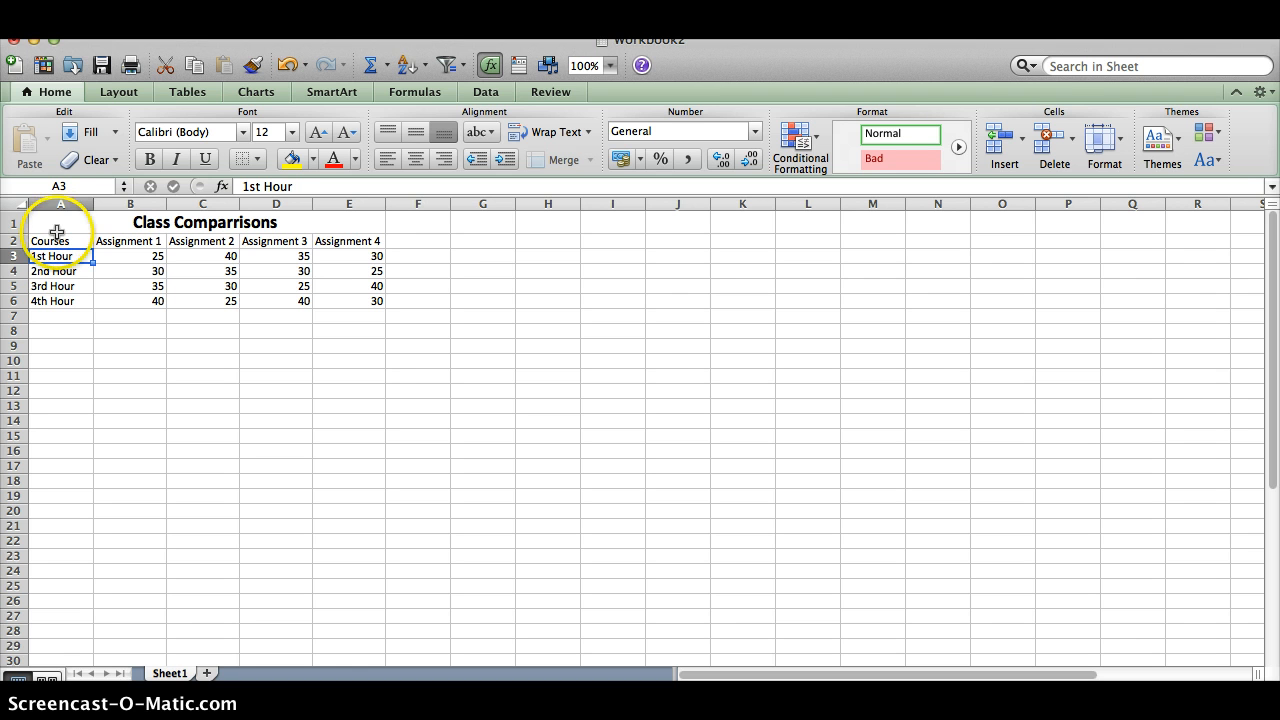
pyautogui.moveTo(55, 241); pyautogui.dragTo(350, 301)
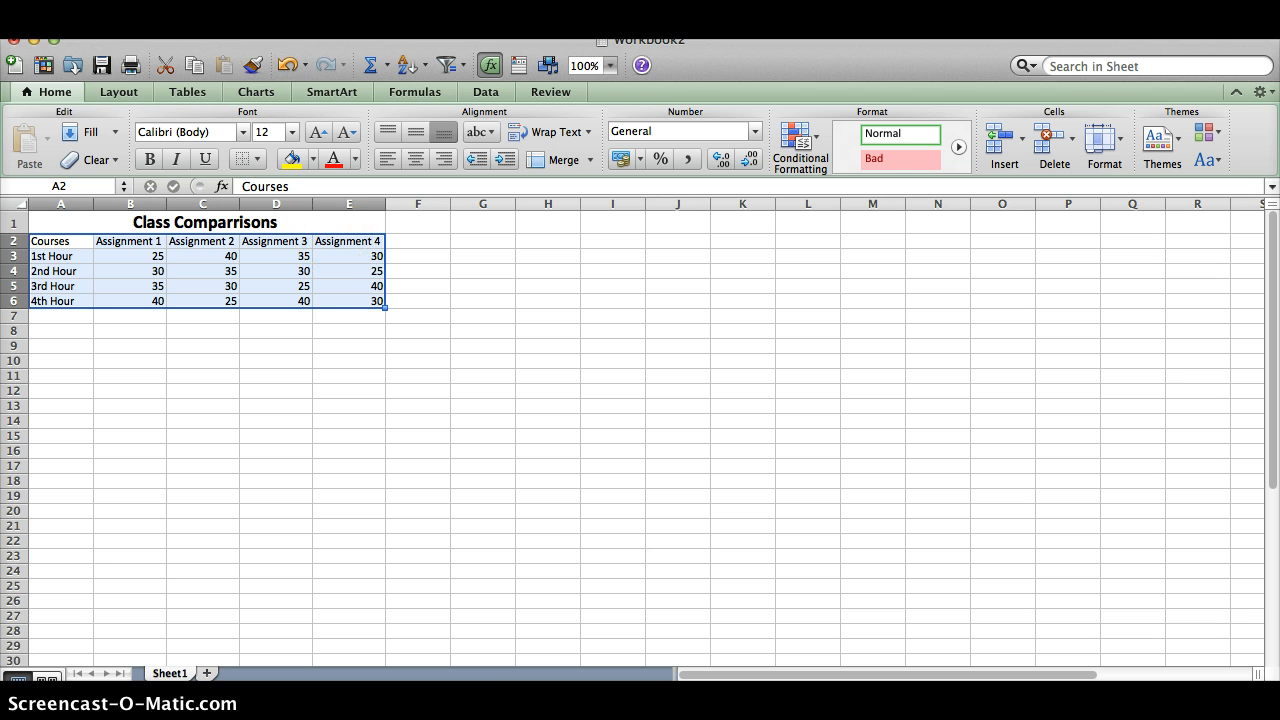
pyautogui.click(254, 162)
pyautogui.click(254, 162)
pyautogui.click(259, 160)
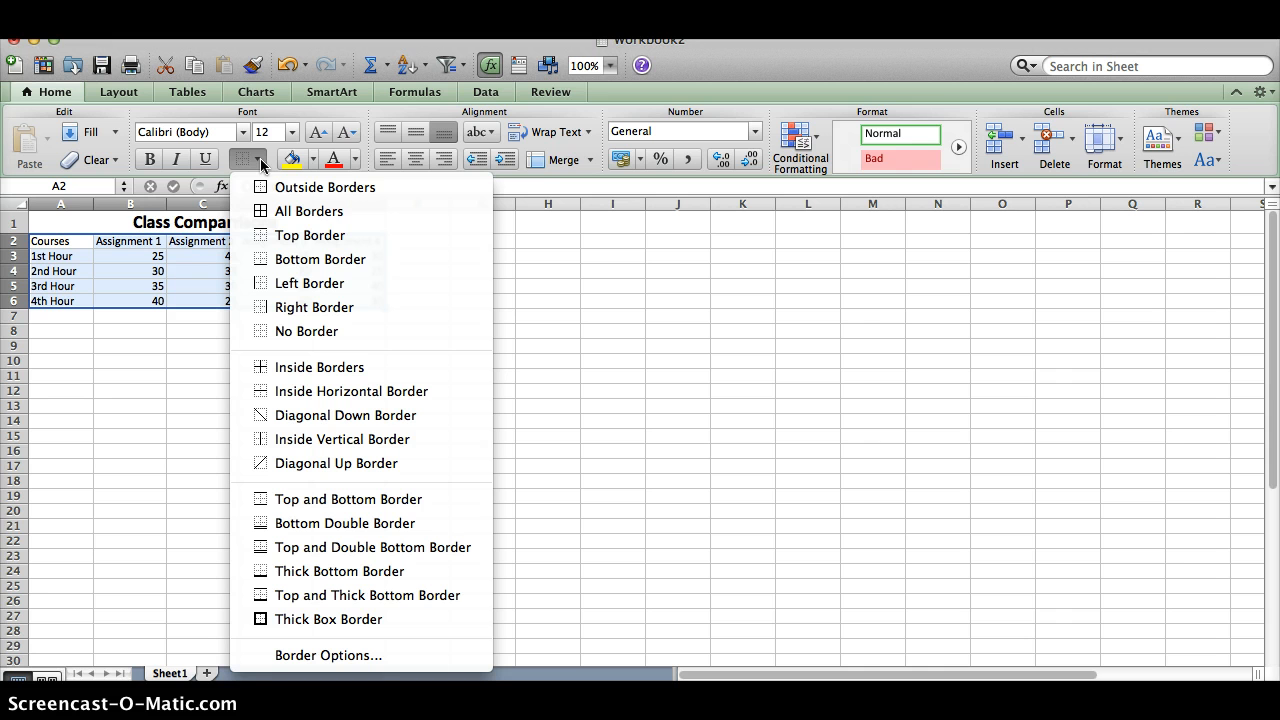
pyautogui.click(291, 210)
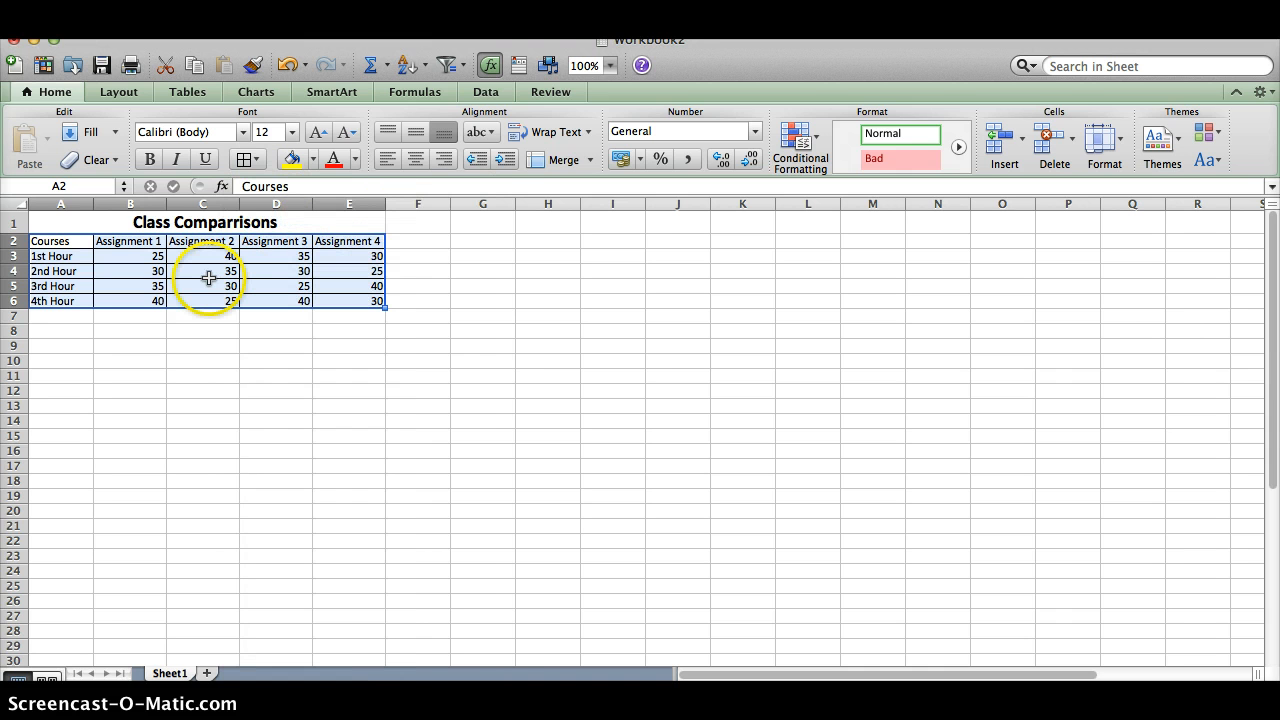
pyautogui.click(395, 240)
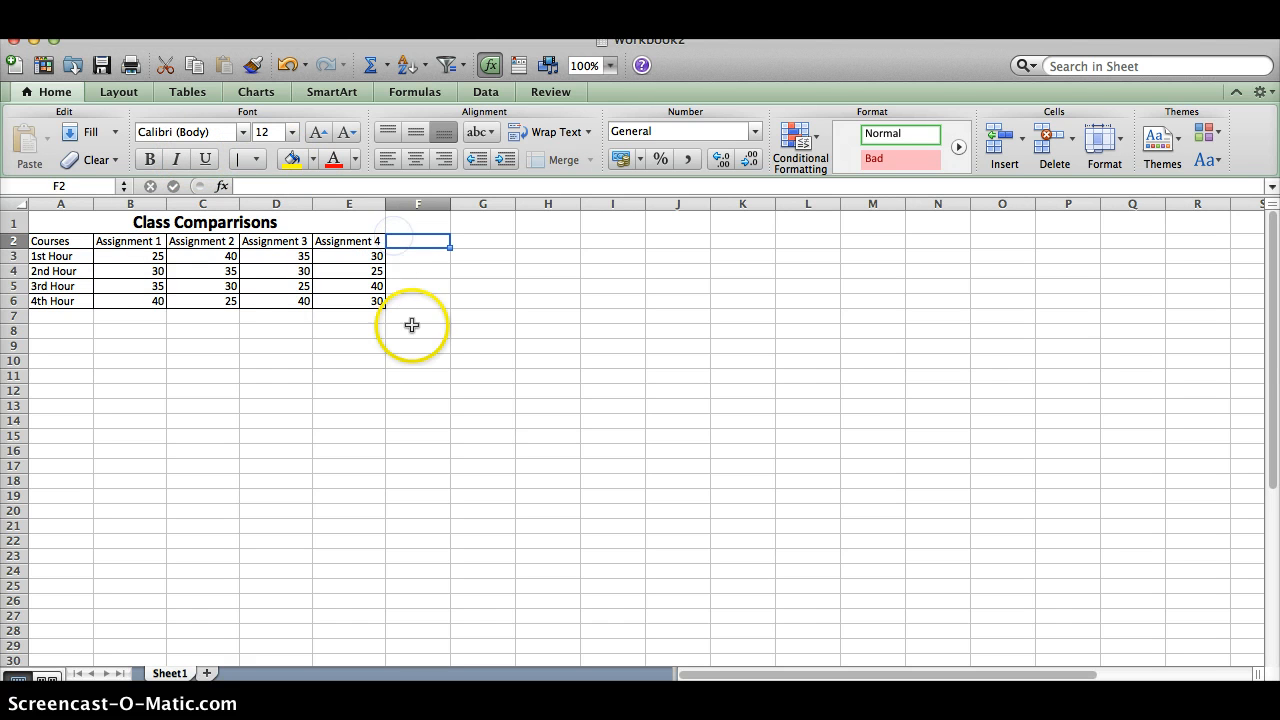
# Put a Thick Box Border around the merged title cell in row 1
pyautogui.click(75, 222)
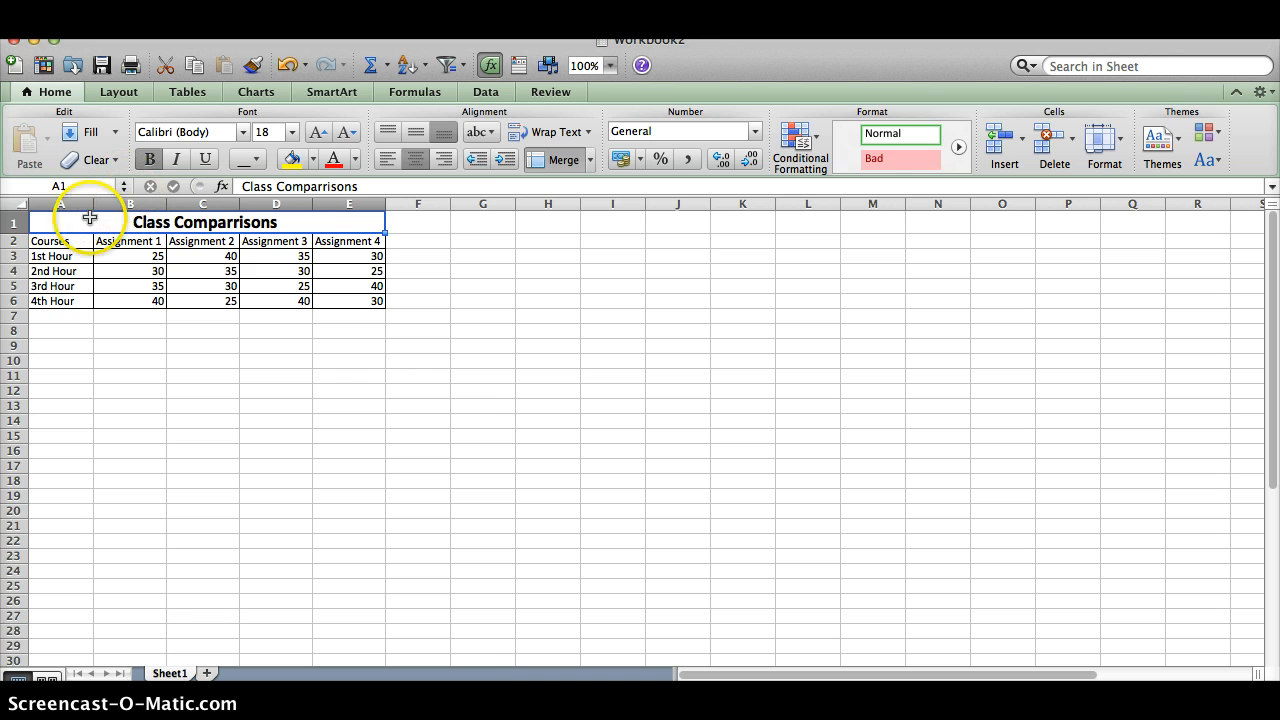
pyautogui.click(257, 160)
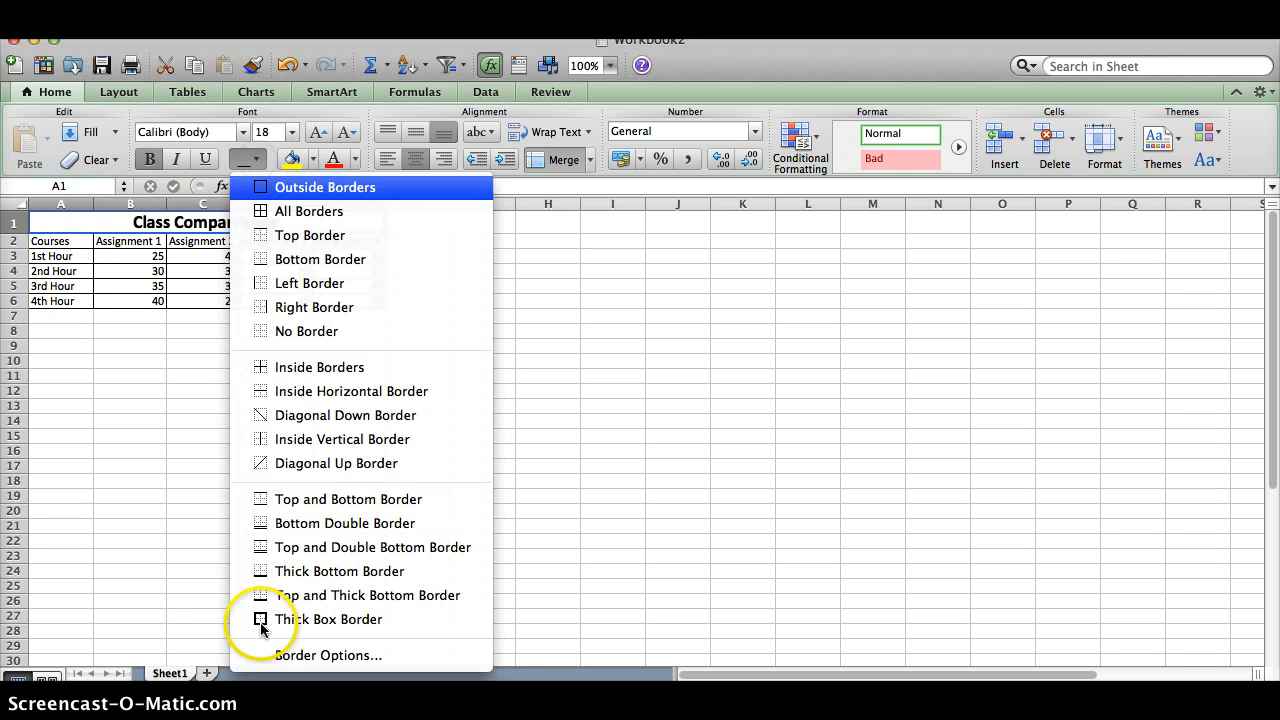
pyautogui.click(300, 620)
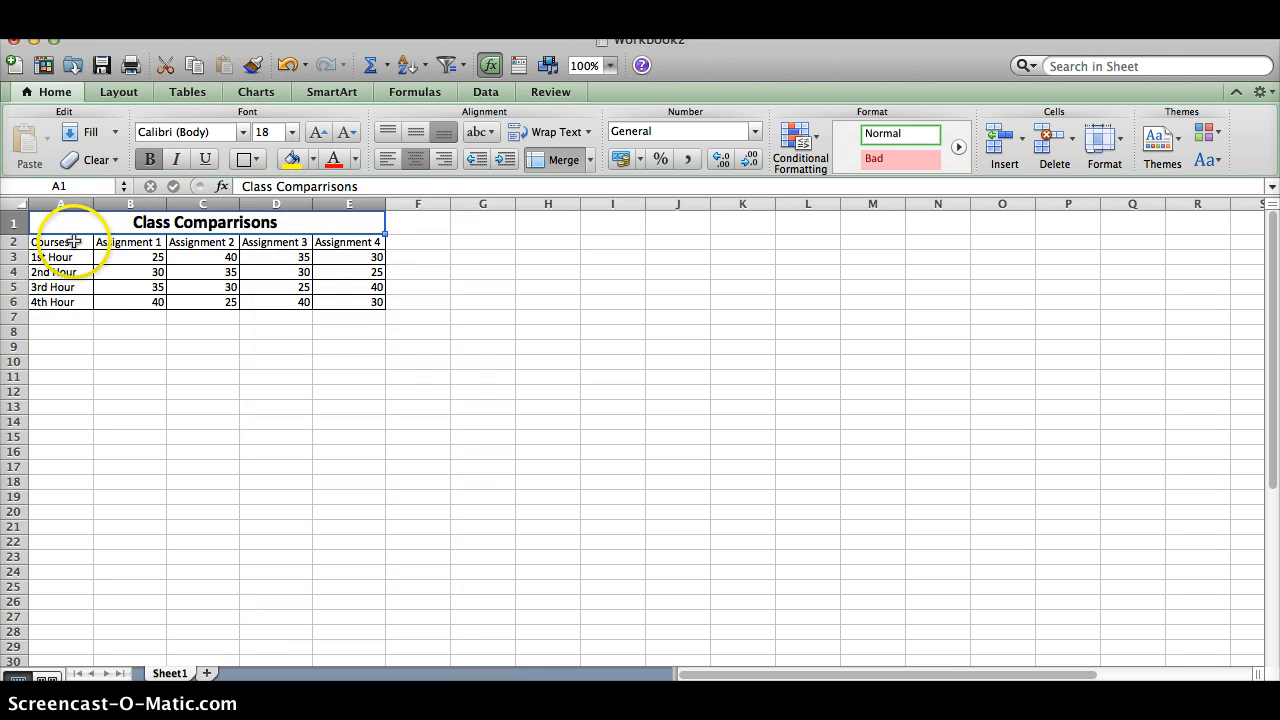
# Put a Thick Box Border around the header row, A2:E2
pyautogui.moveTo(75, 241); pyautogui.dragTo(331, 236)
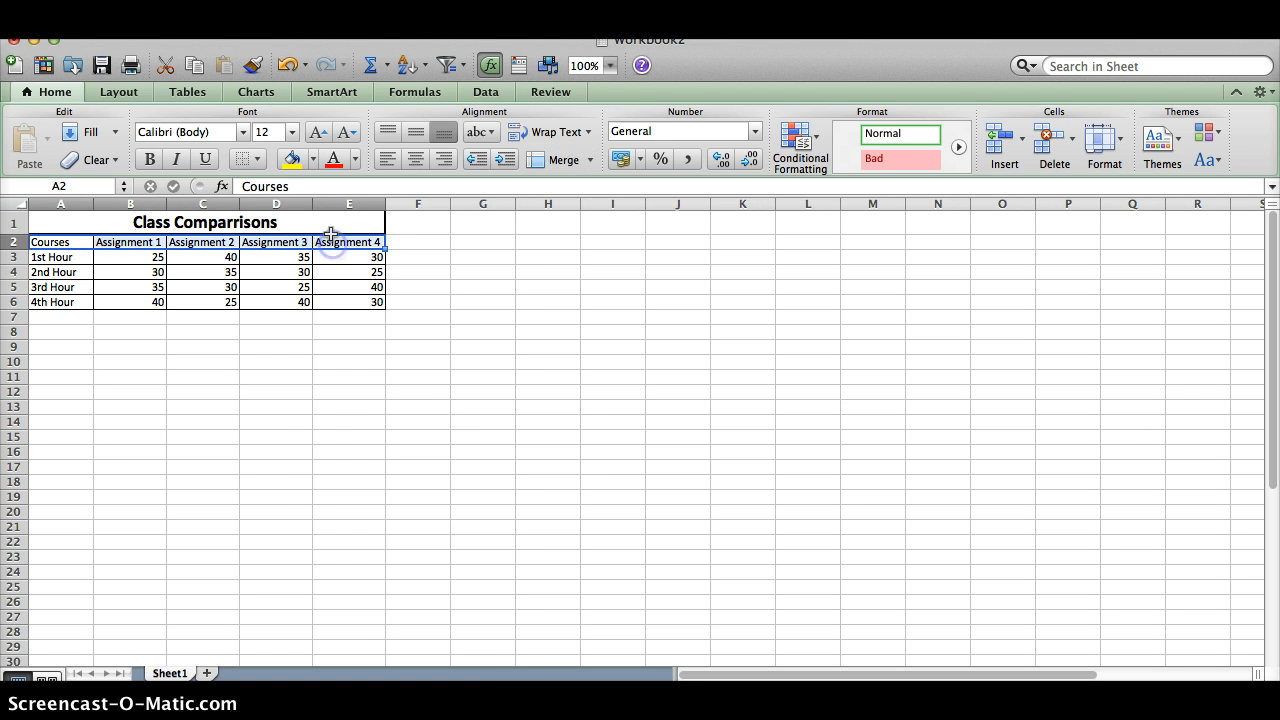
pyautogui.click(259, 160)
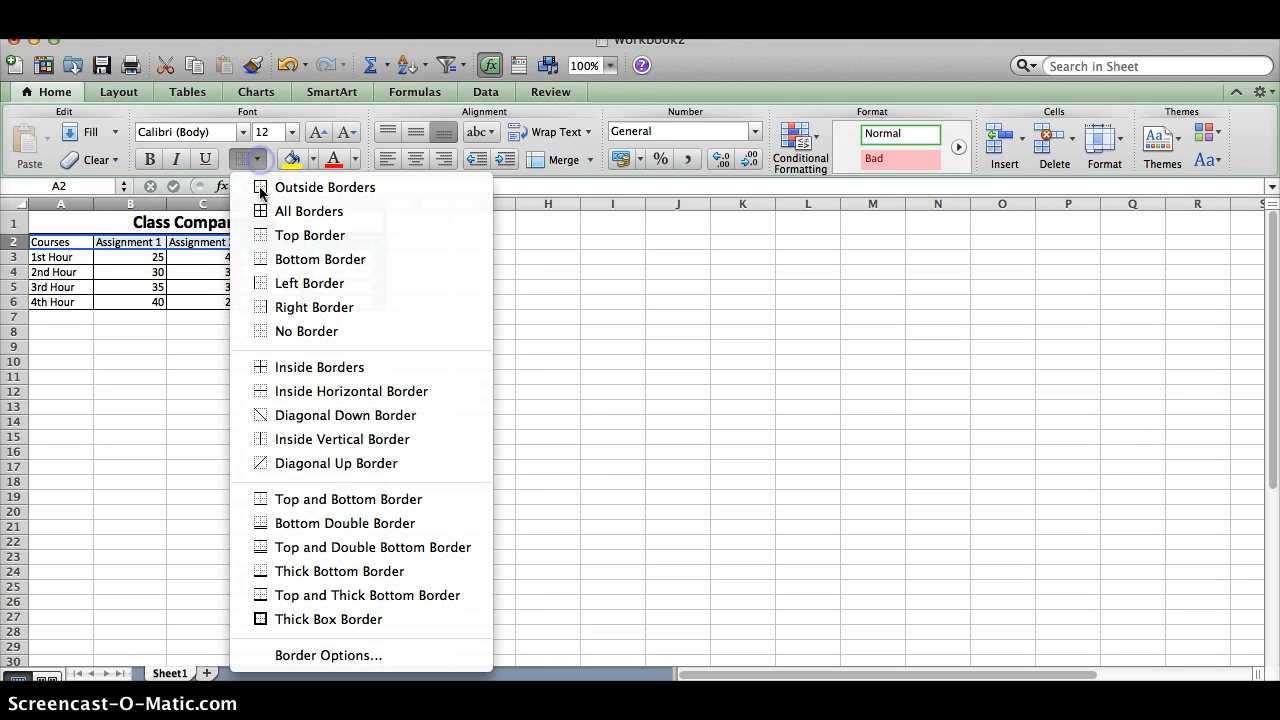
pyautogui.click(270, 618)
# Put a Thick Box Border around the Courses column, A2:A6
pyautogui.moveTo(50, 243); pyautogui.dragTo(60, 300)
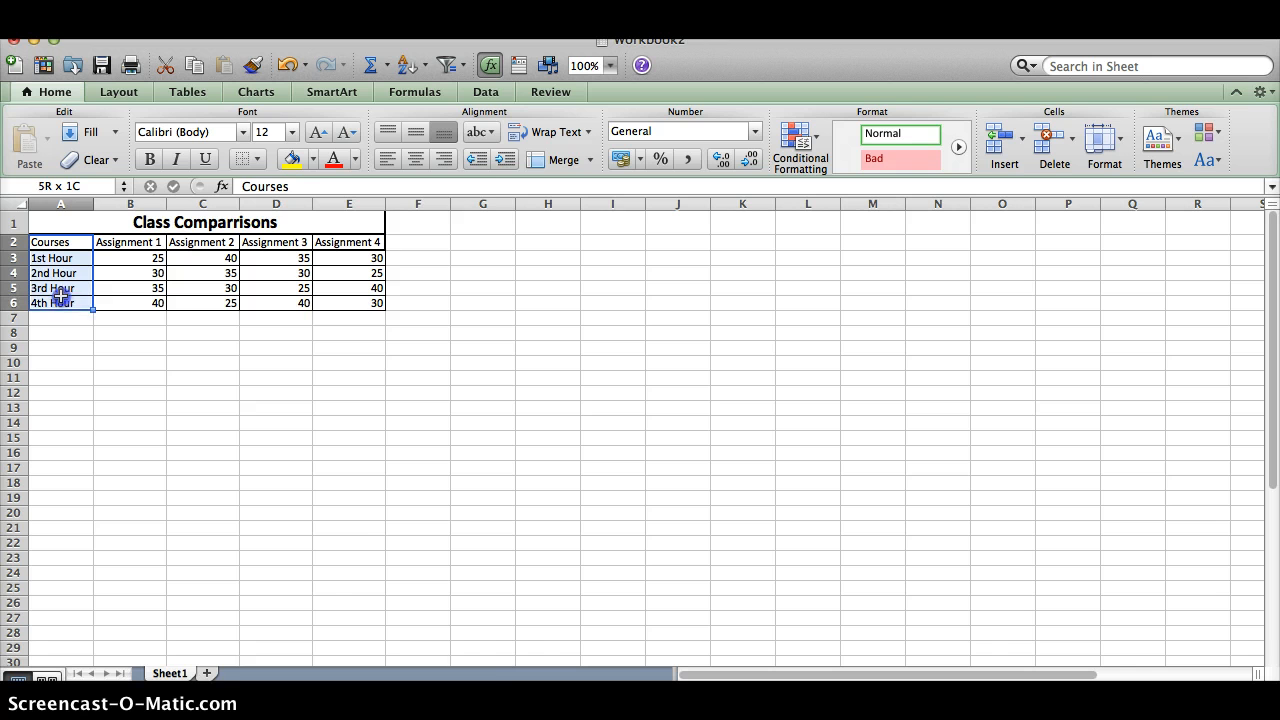
pyautogui.click(260, 160)
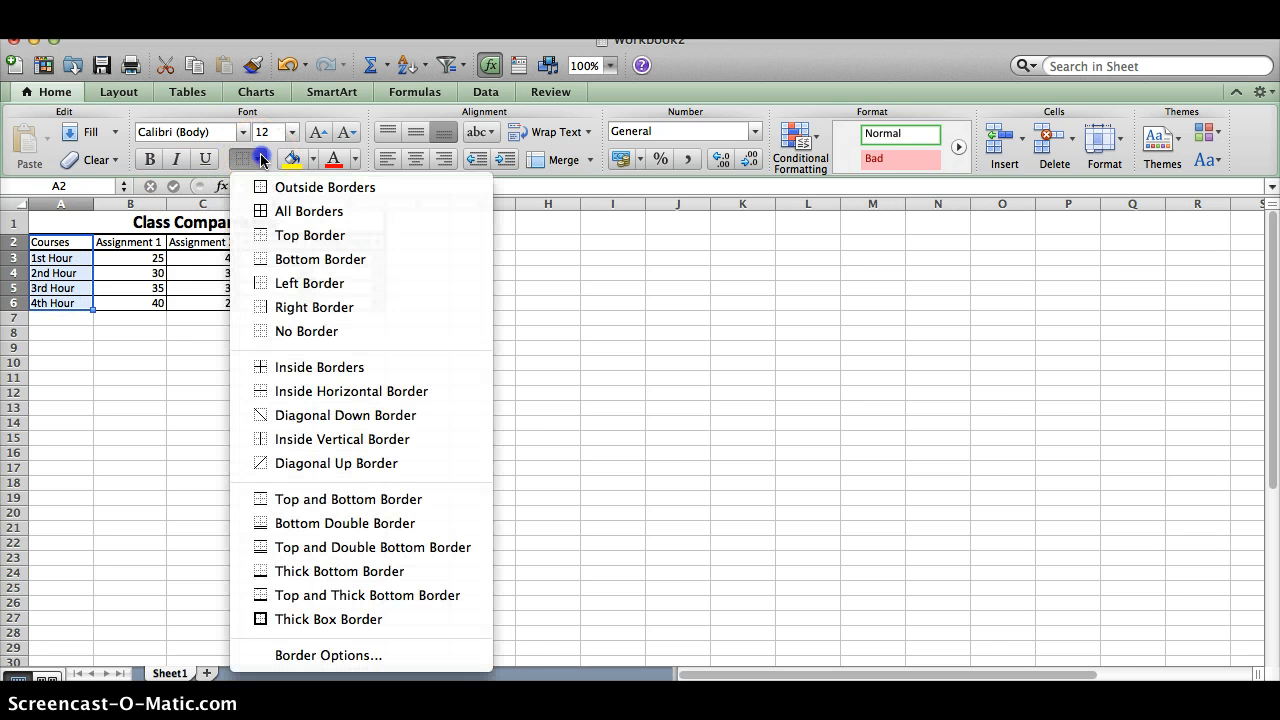
pyautogui.click(272, 618)
pyautogui.click(437, 252)
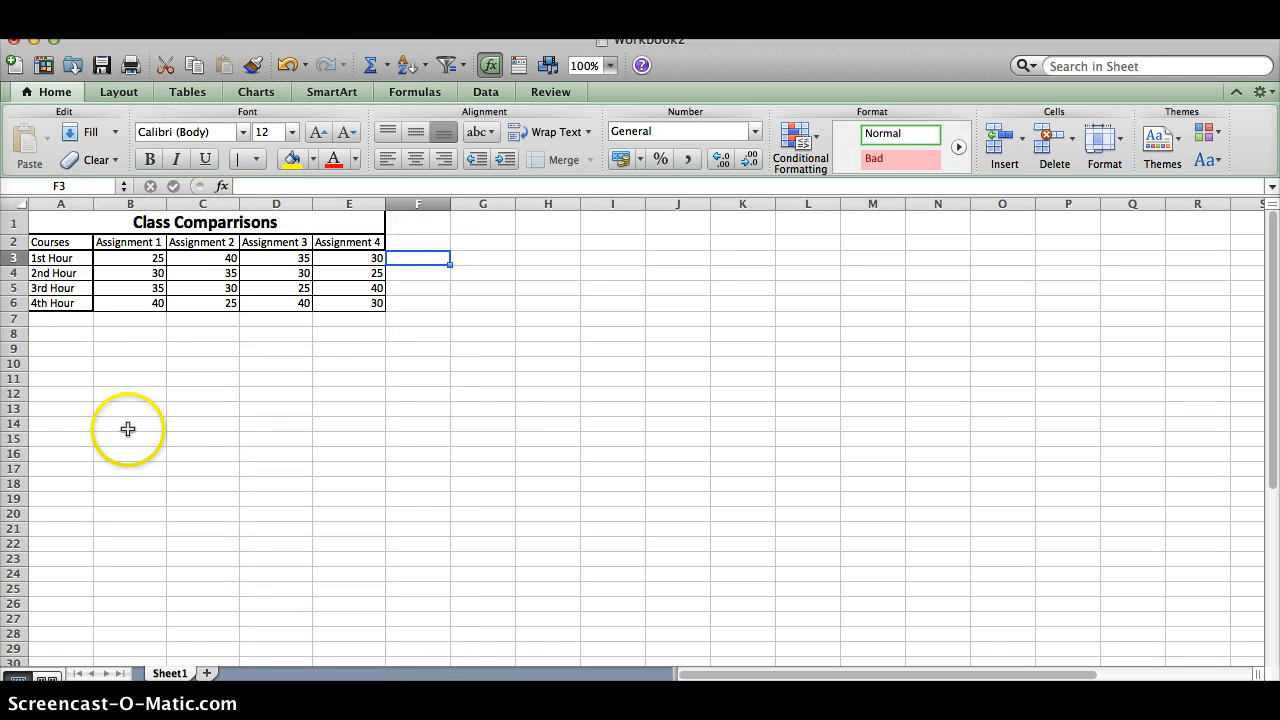
# Centre the text of the header row A2:E2 and of the hour labels in A3:A6
pyautogui.moveTo(49, 242); pyautogui.dragTo(345, 243)
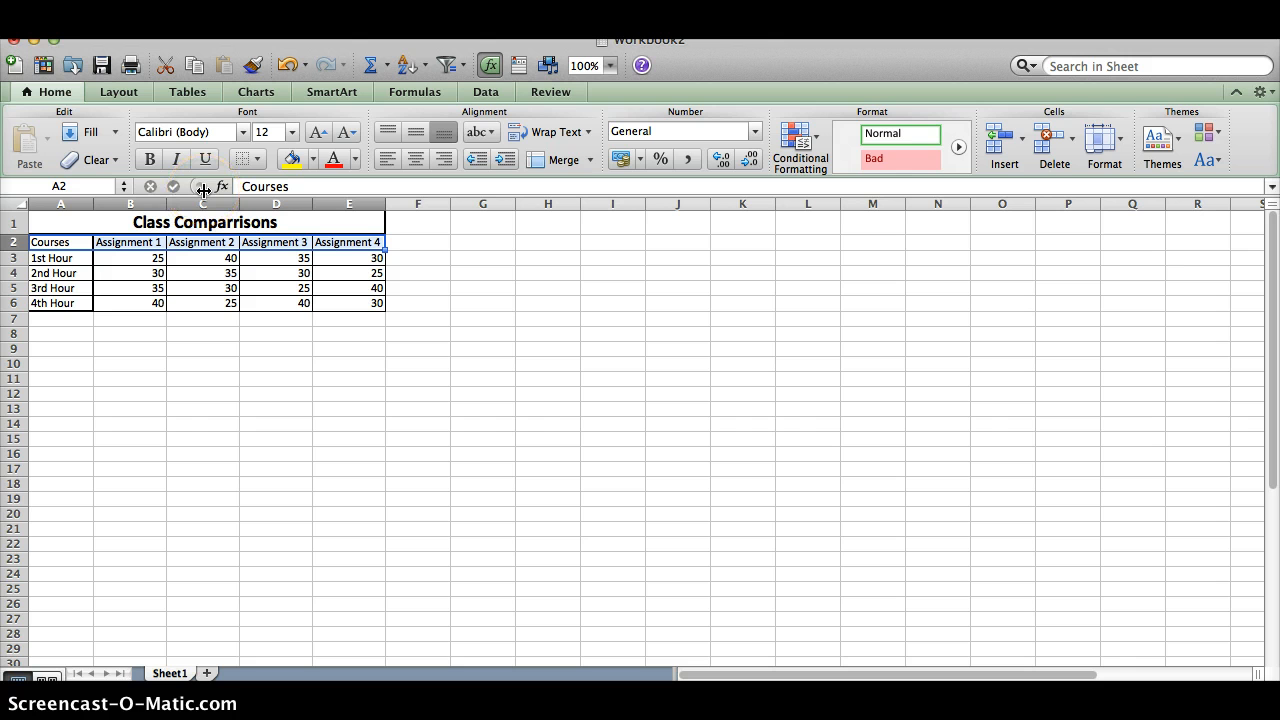
pyautogui.click(414, 160)
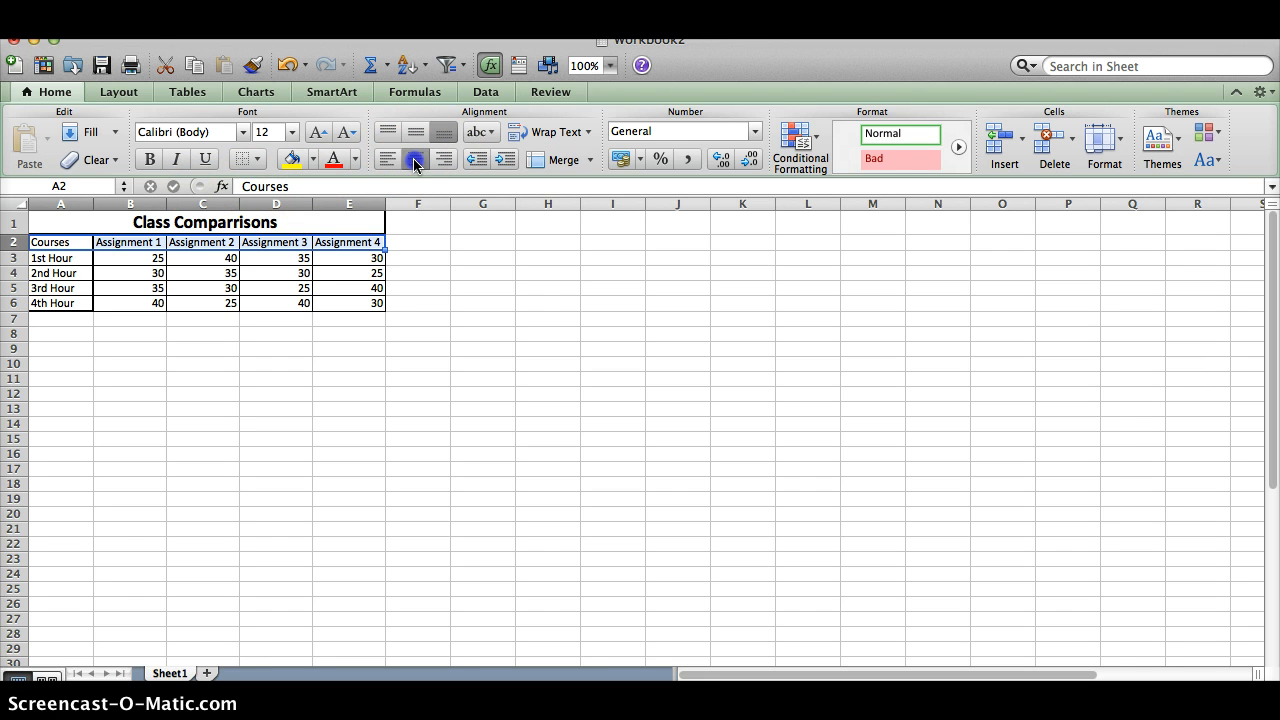
pyautogui.click(62, 257)
pyautogui.moveTo(62, 257); pyautogui.dragTo(60, 303)
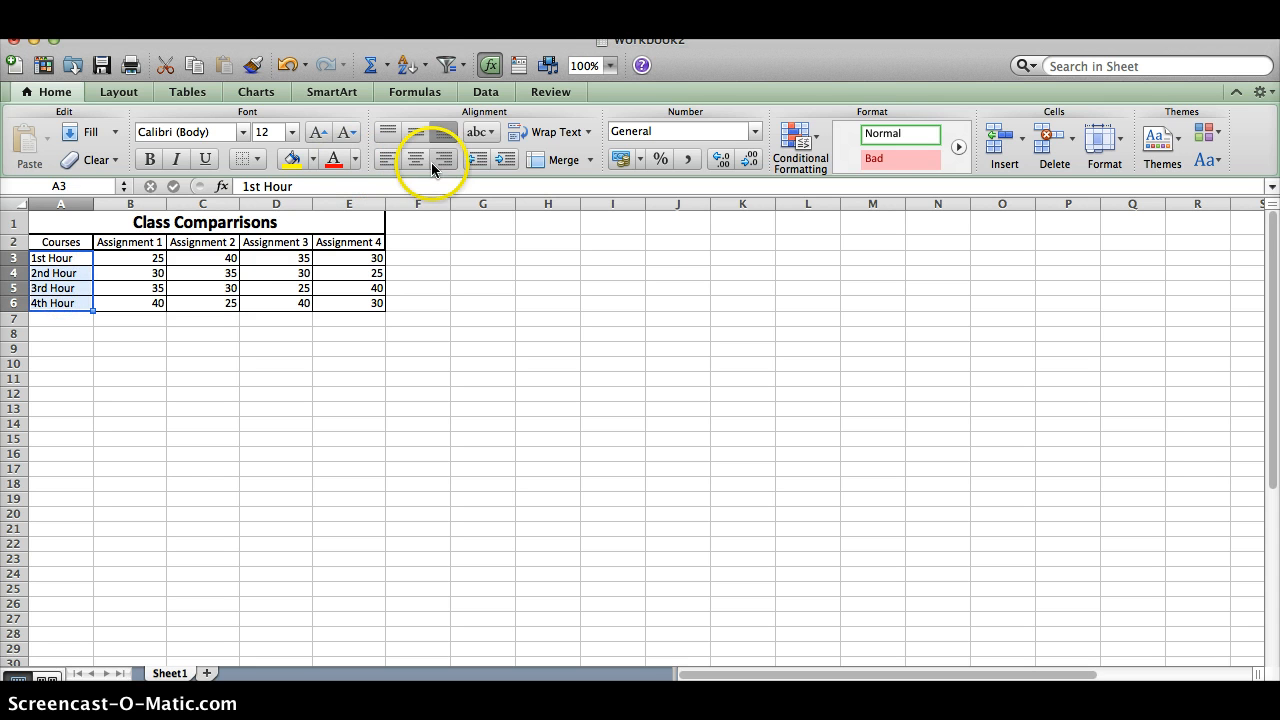
pyautogui.click(418, 160)
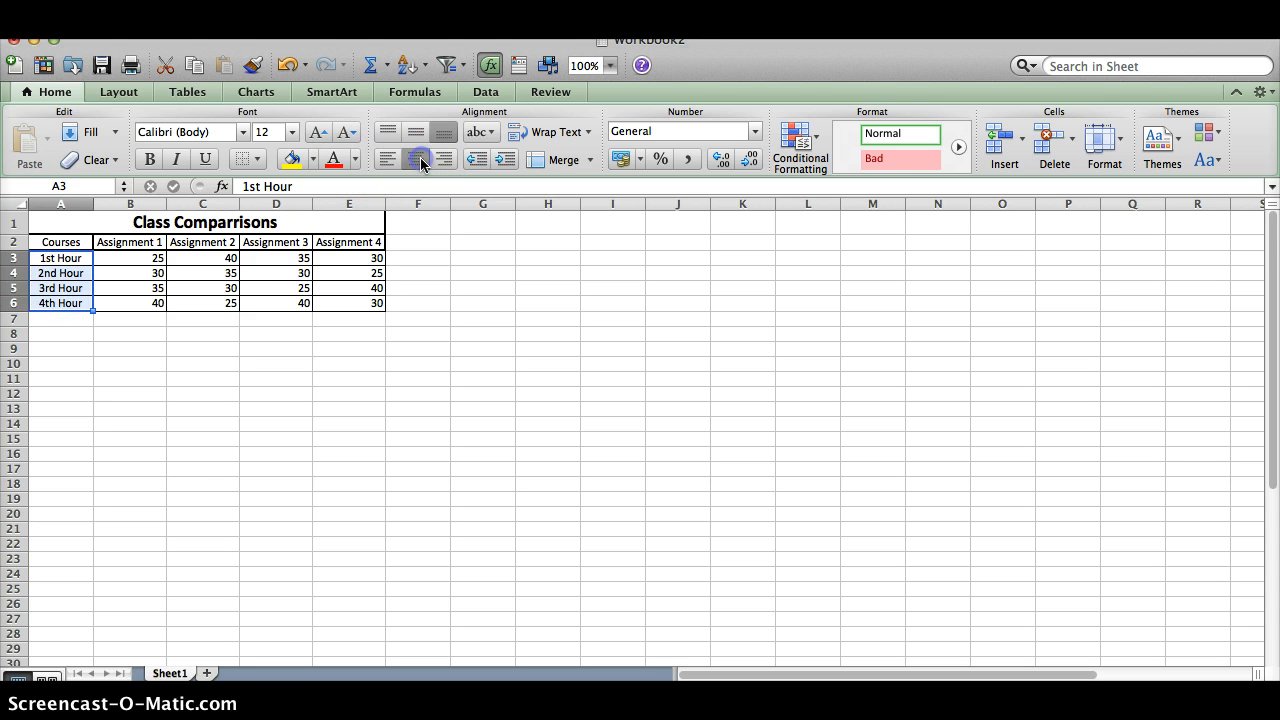
# Make the header row A2:E2 bold
pyautogui.click(59, 276)
pyautogui.moveTo(61, 242); pyautogui.dragTo(320, 242)
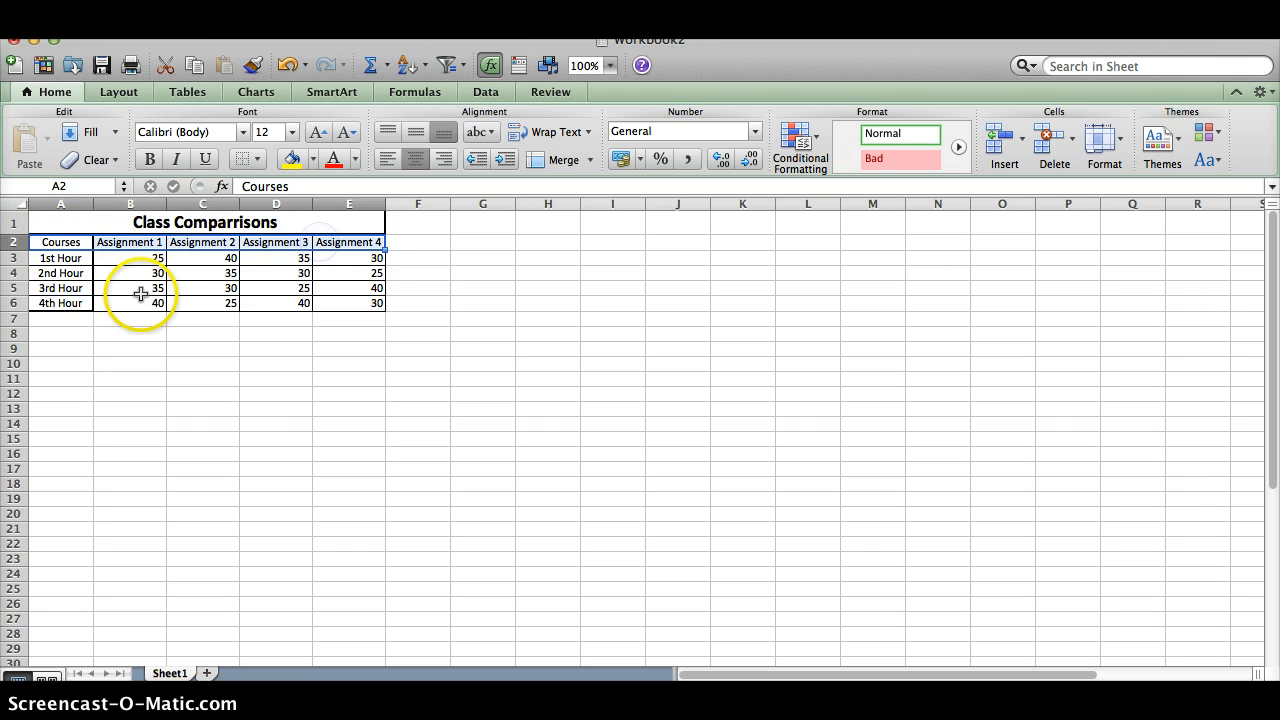
pyautogui.click(150, 159)
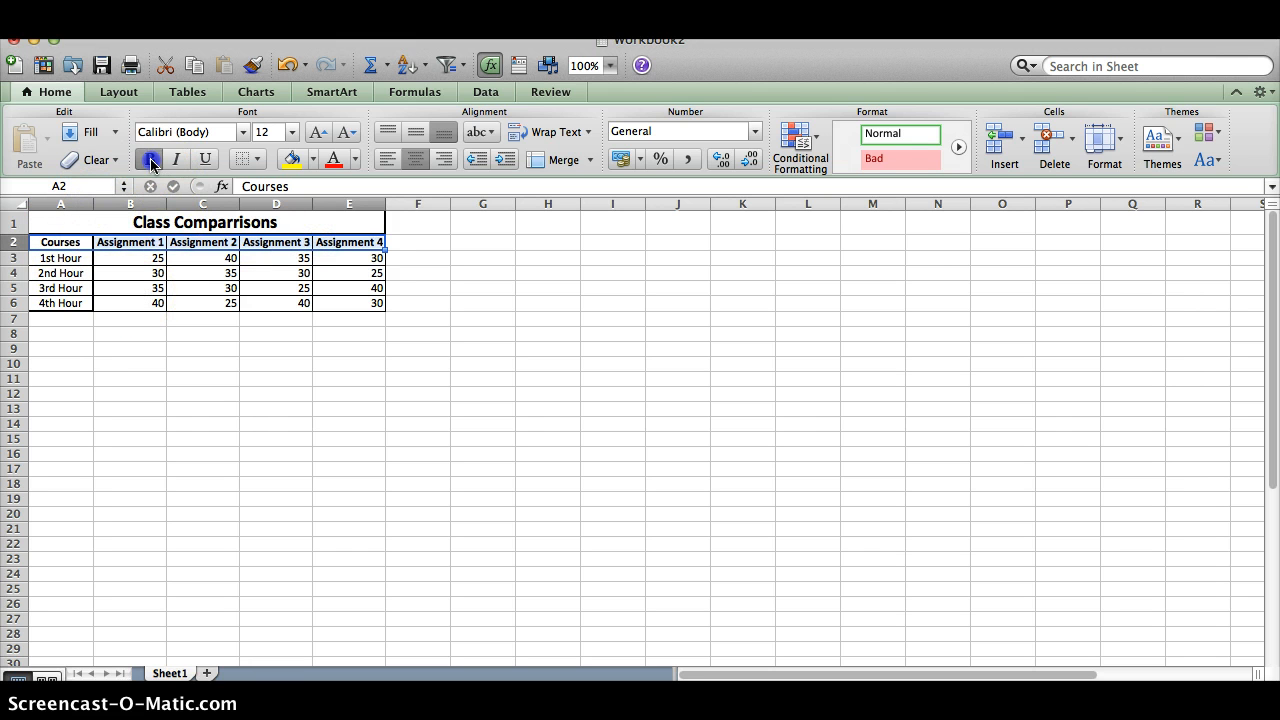
pyautogui.click(363, 361)
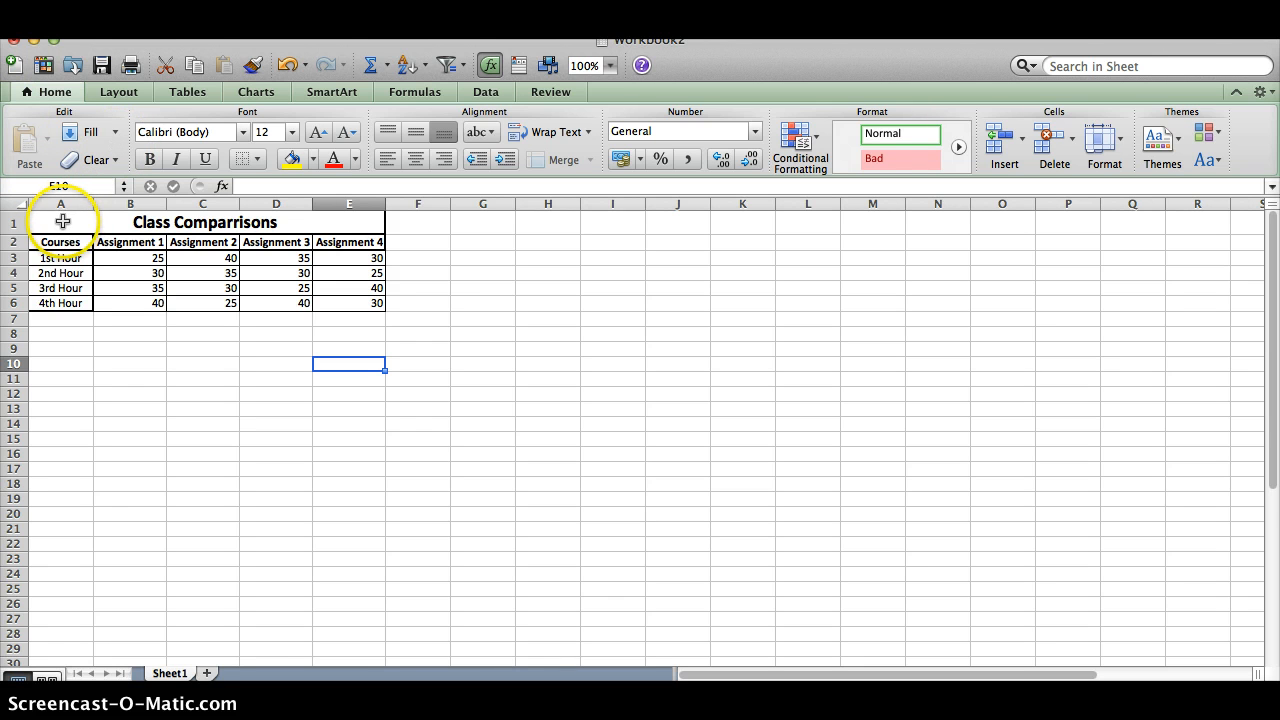
# Insert a 3-D Clustered Column chart from the assignment data in B2:E6
pyautogui.moveTo(120, 244); pyautogui.dragTo(340, 306)
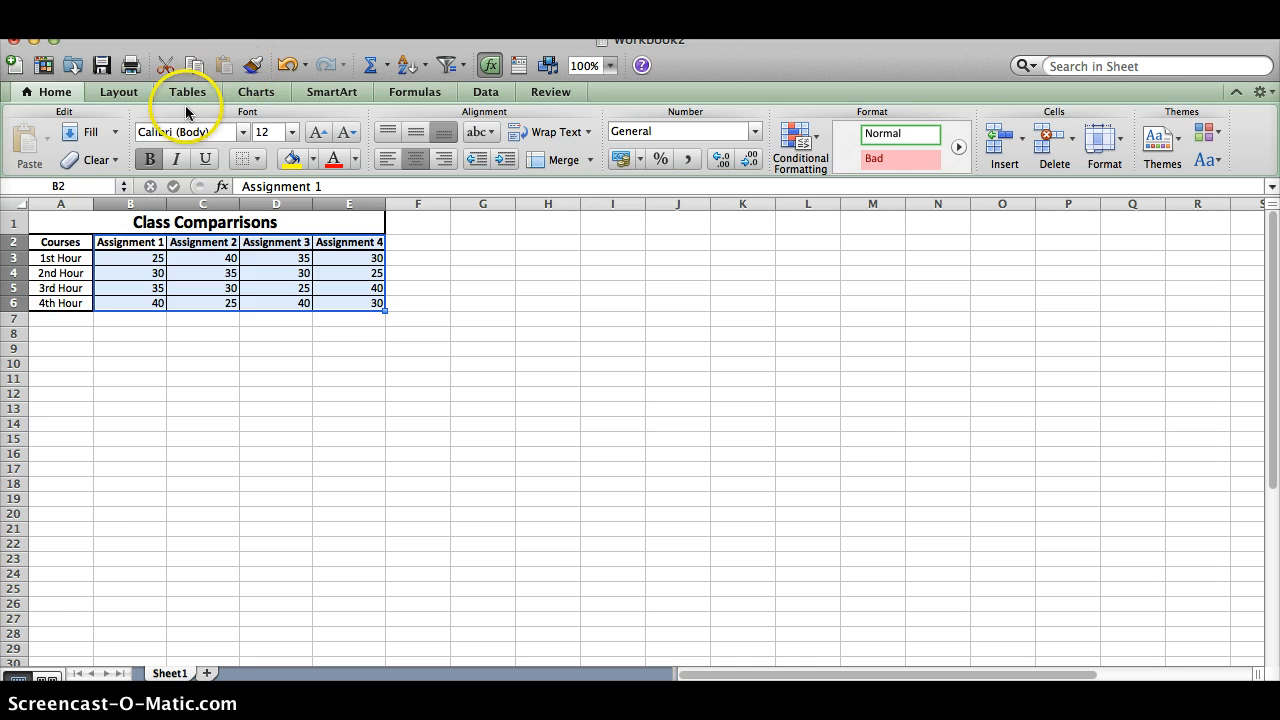
pyautogui.click(212, 90)
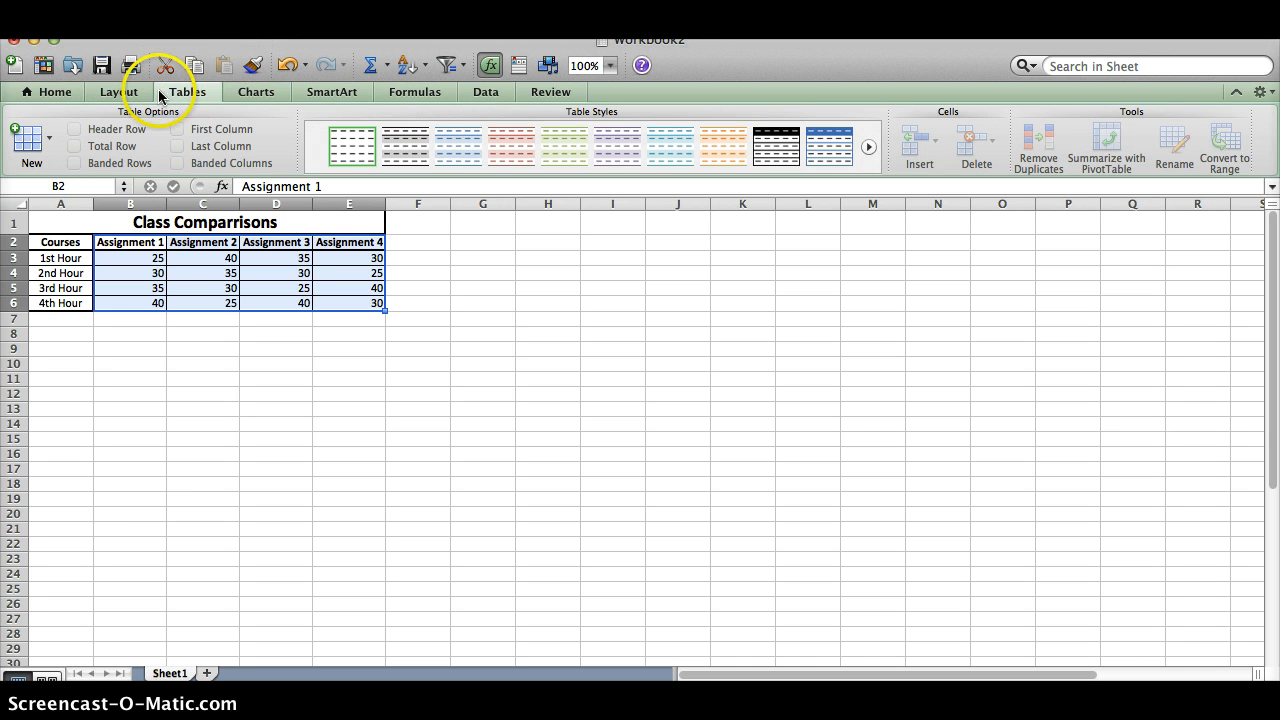
pyautogui.click(249, 91)
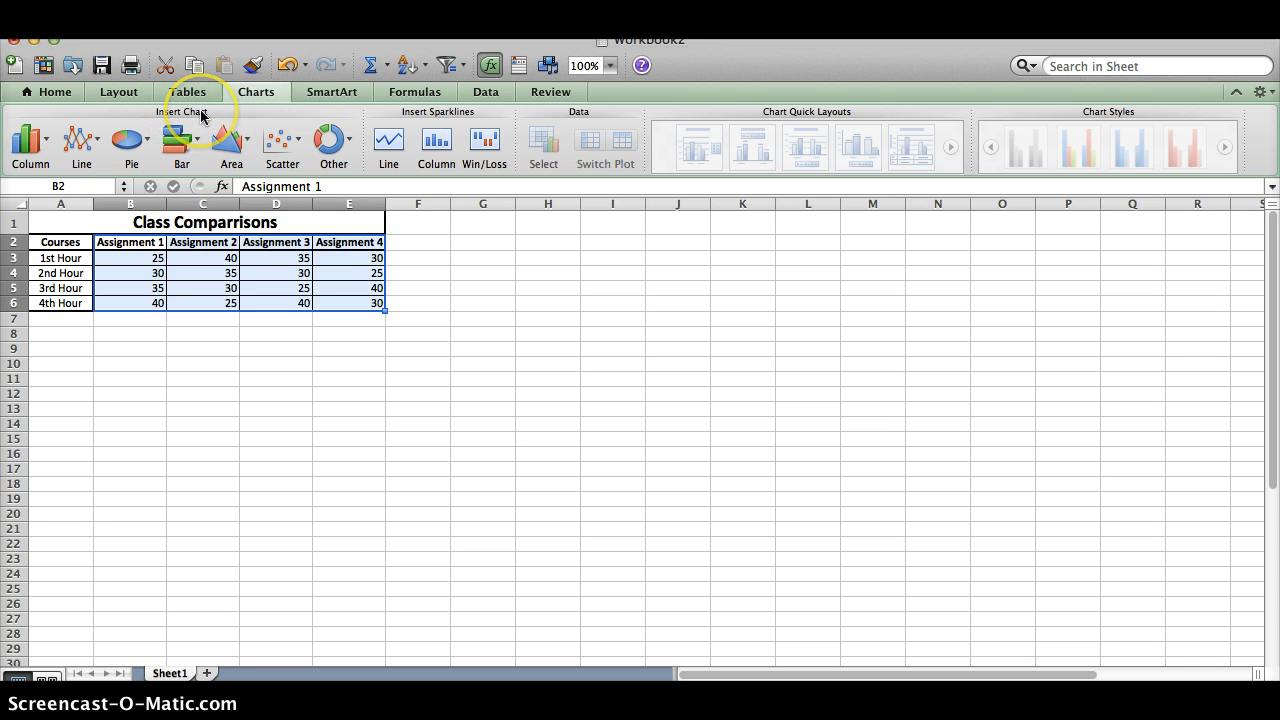
pyautogui.click(42, 162)
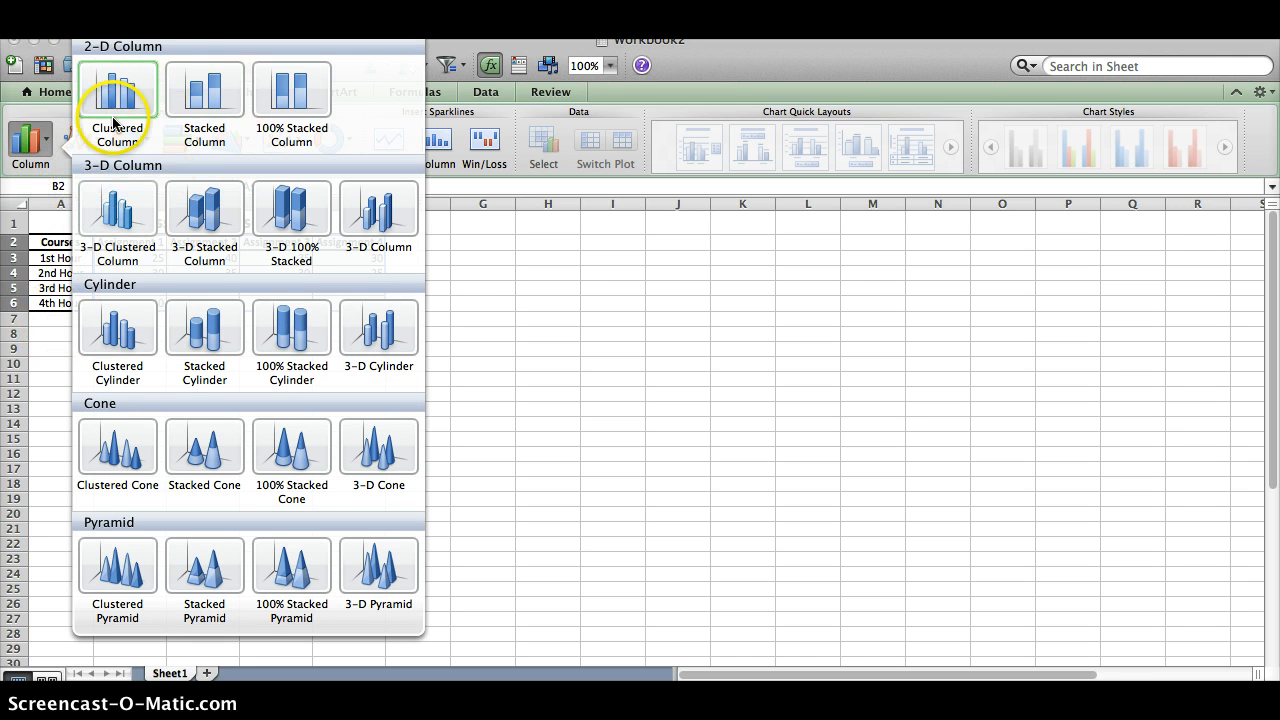
pyautogui.click(117, 227)
pyautogui.click(117, 227)
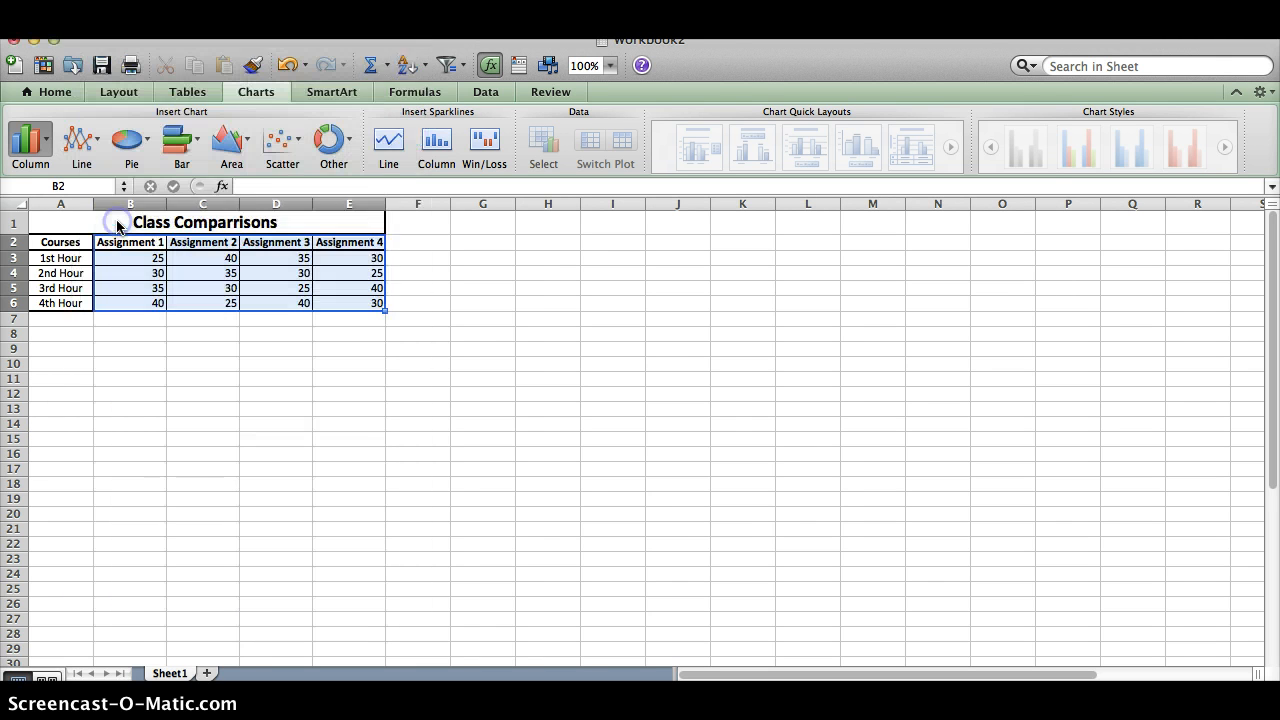
# Place the chart to the right of the table and enlarge it to span about columns G to L, down to row 18
pyautogui.moveTo(787, 335); pyautogui.dragTo(757, 240)
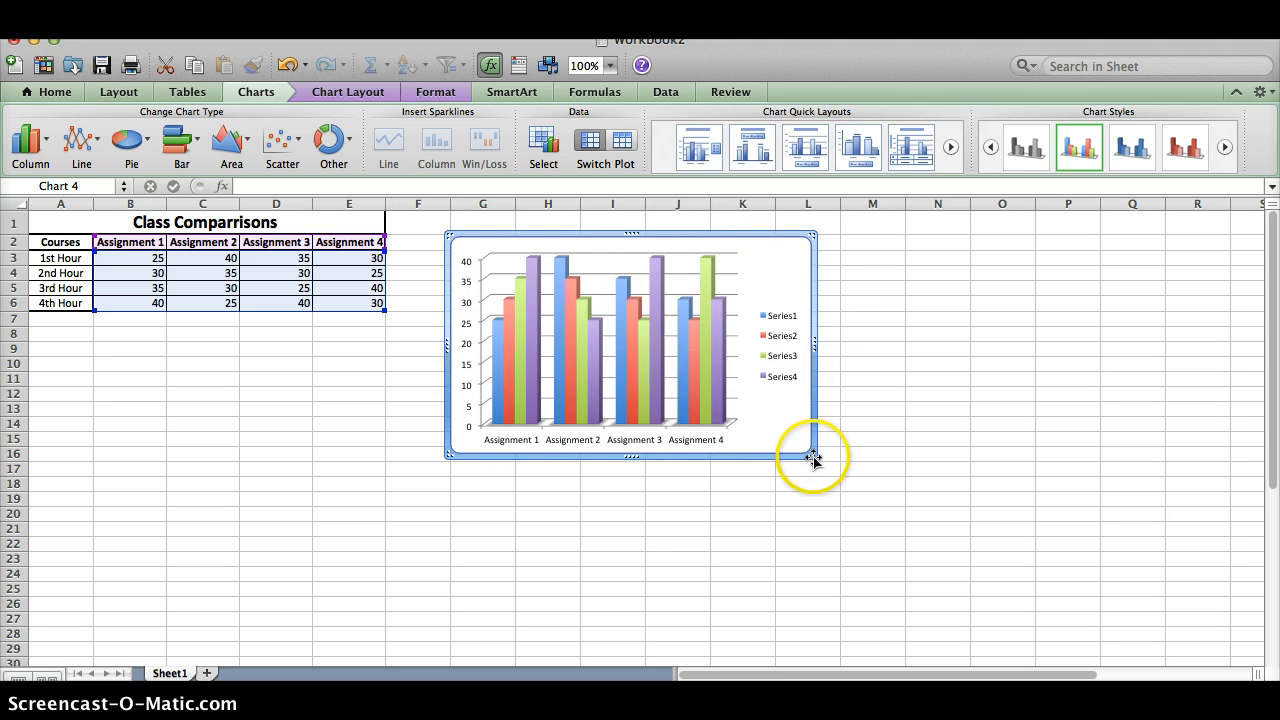
pyautogui.moveTo(812, 452); pyautogui.dragTo(850, 480)
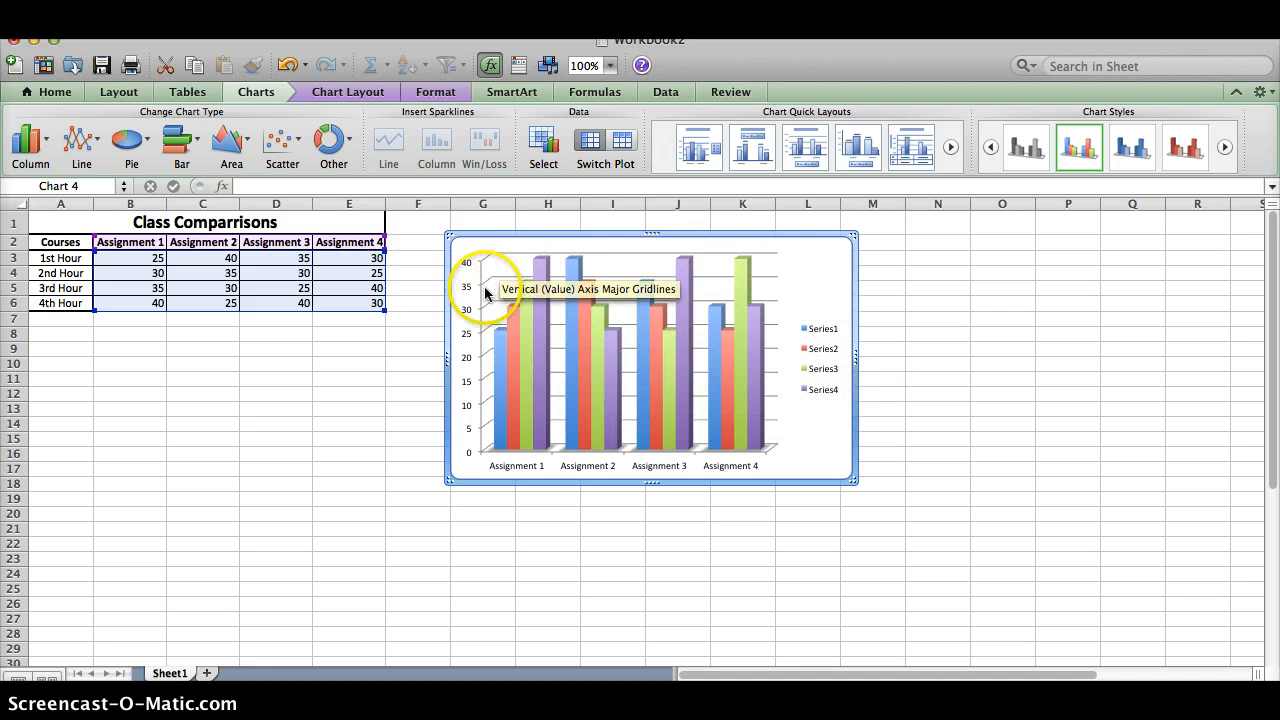
# In the chart's data source, name the first series 1st Hour and the second series 2nd Hour
pyautogui.rightClick(817, 267)
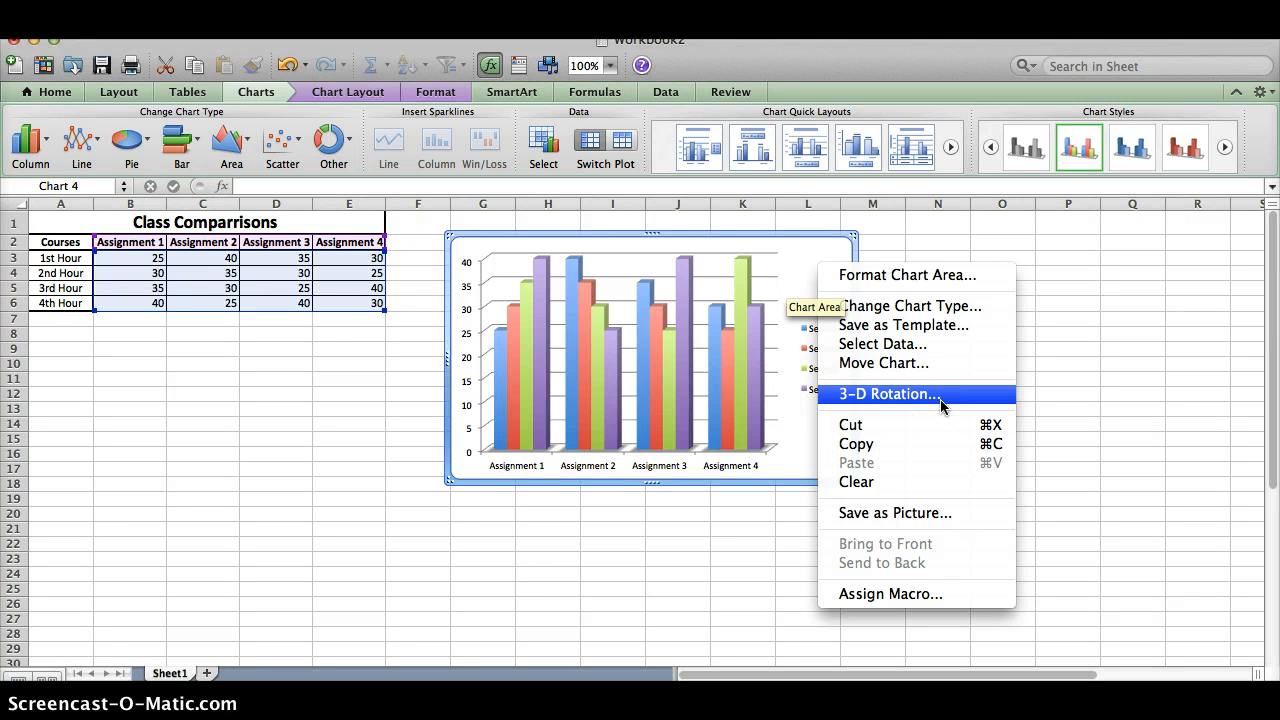
pyautogui.click(935, 343)
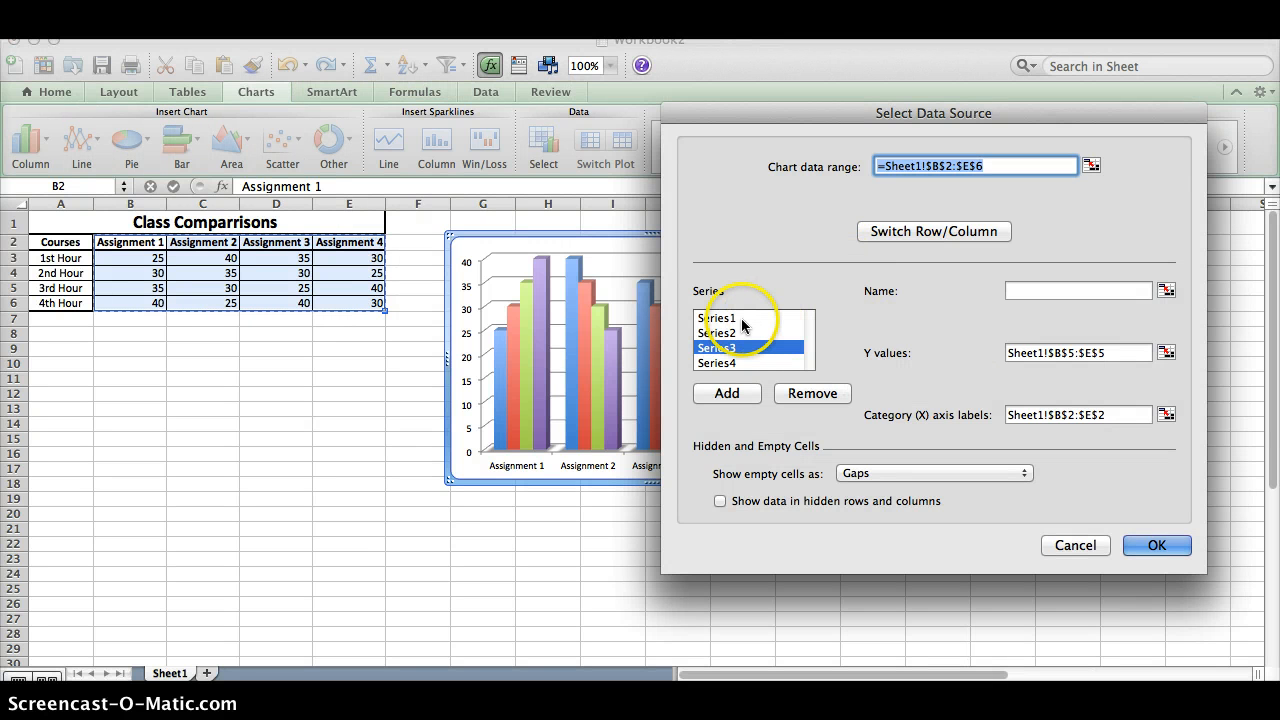
pyautogui.click(738, 318)
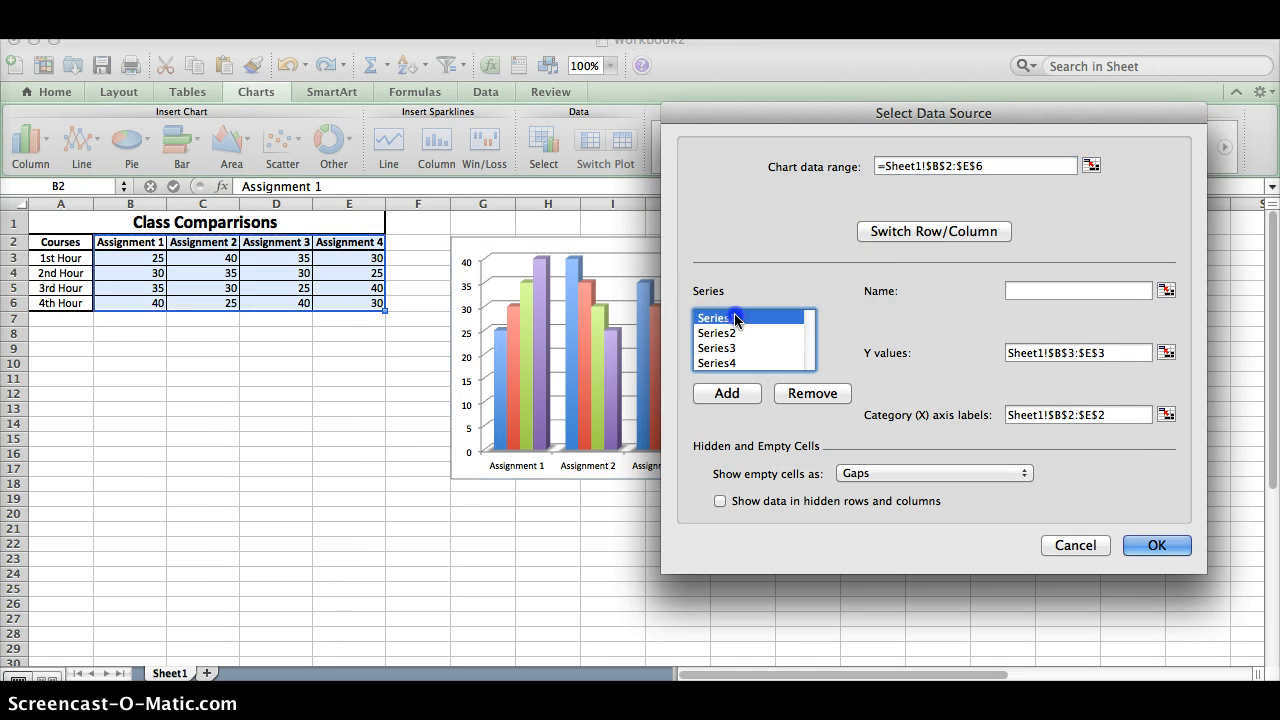
pyautogui.click(1025, 290)
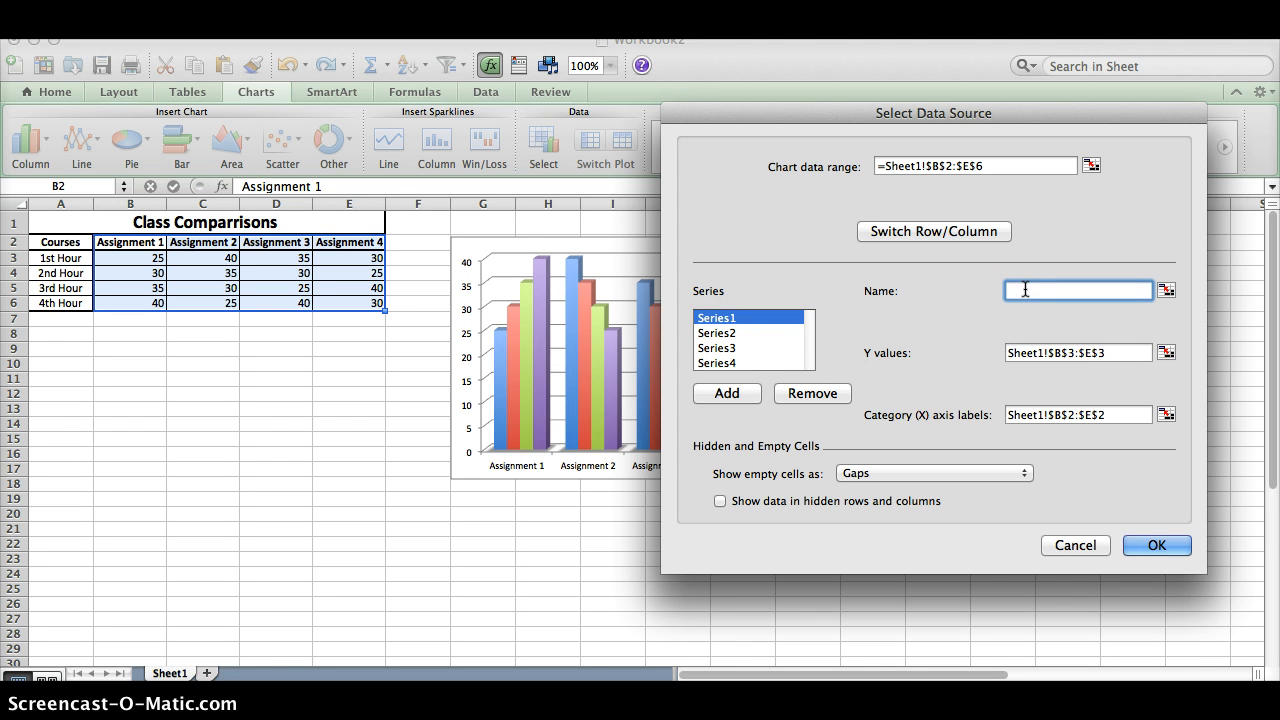
pyautogui.write('1st Hours')
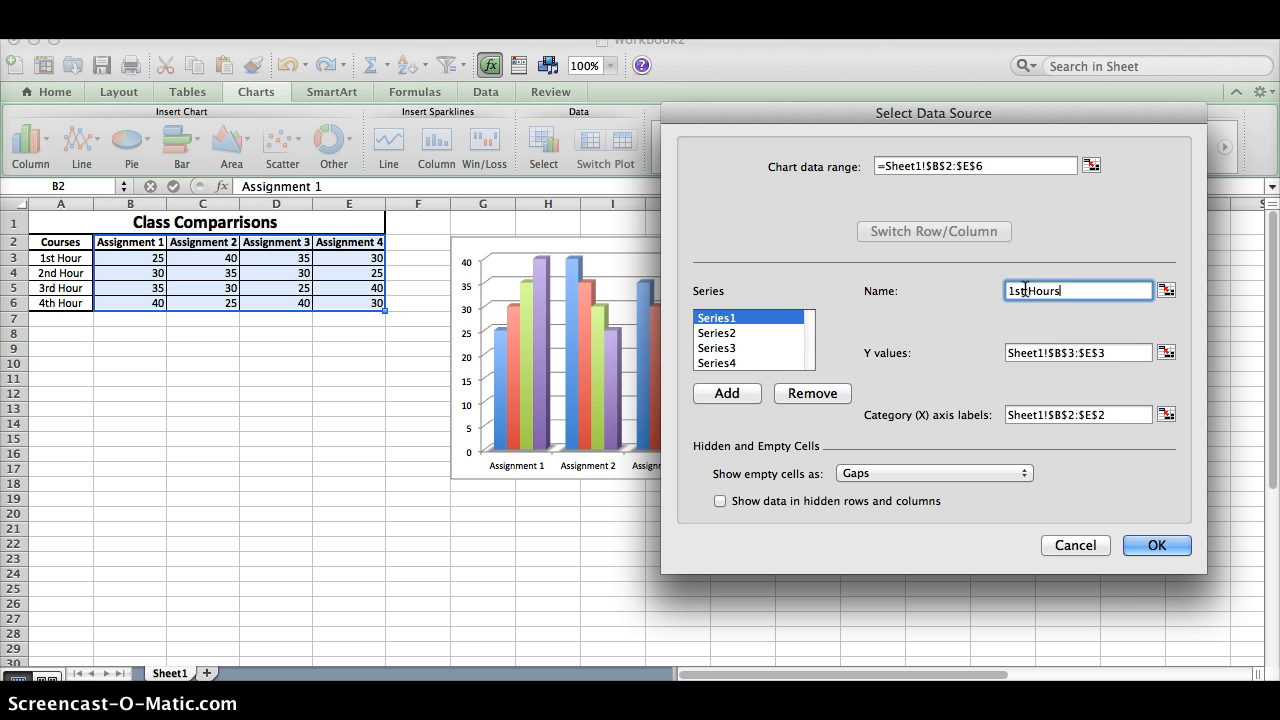
pyautogui.click(914, 294)
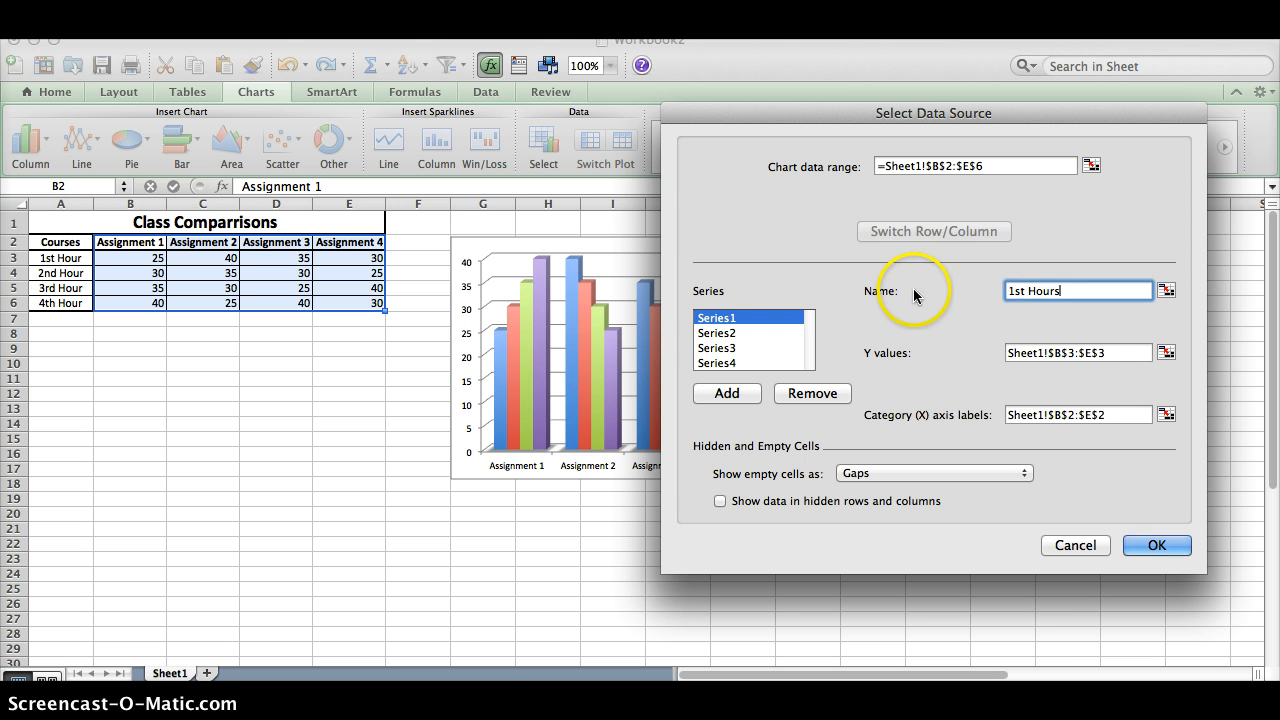
pyautogui.click(746, 333)
pyautogui.click(1028, 290)
pyautogui.write('2nd')
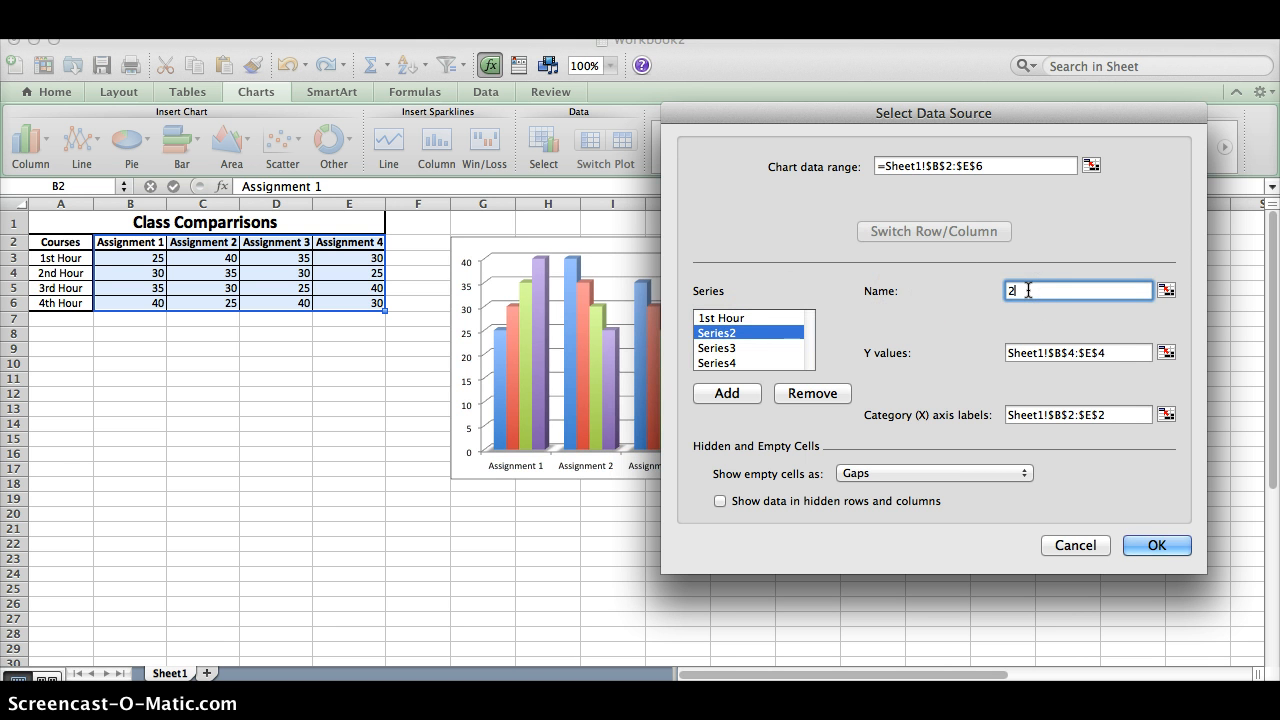
# Name the third series 3rd Hour and the fourth series 4th Hour, and apply the data source changes
pyautogui.click(728, 348)
pyautogui.click(1029, 288)
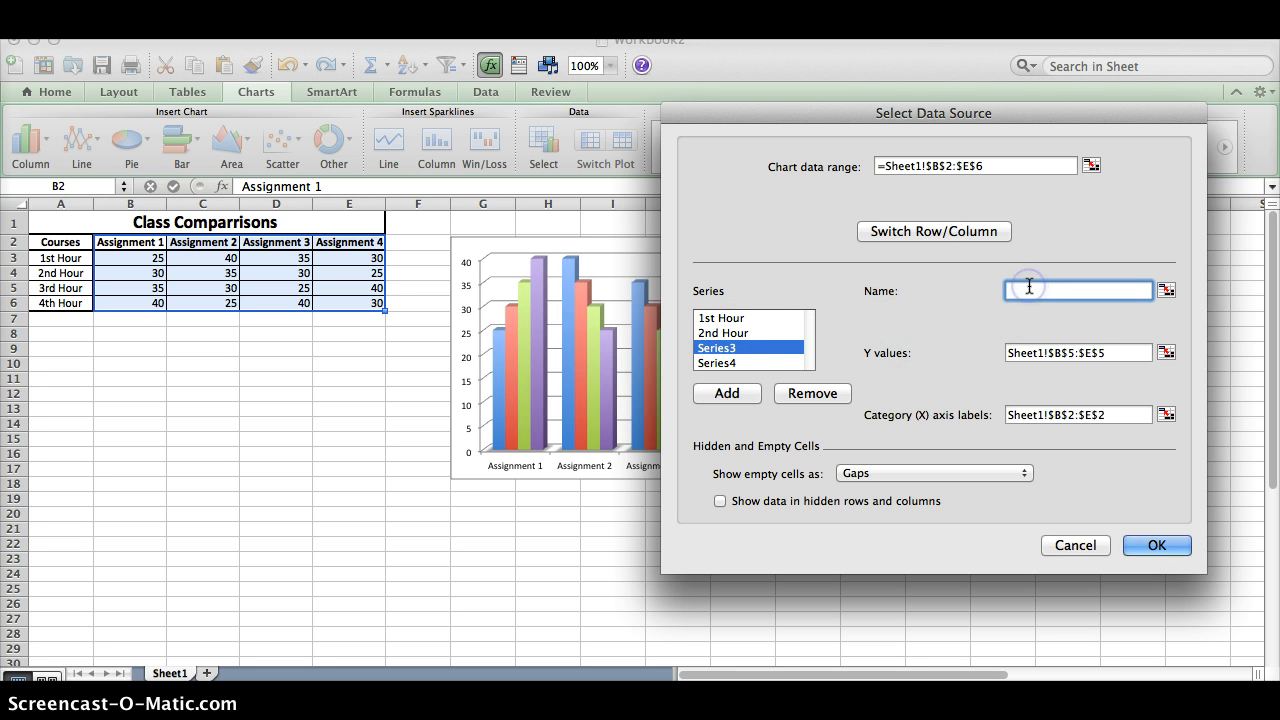
pyautogui.write('3rd Hou')
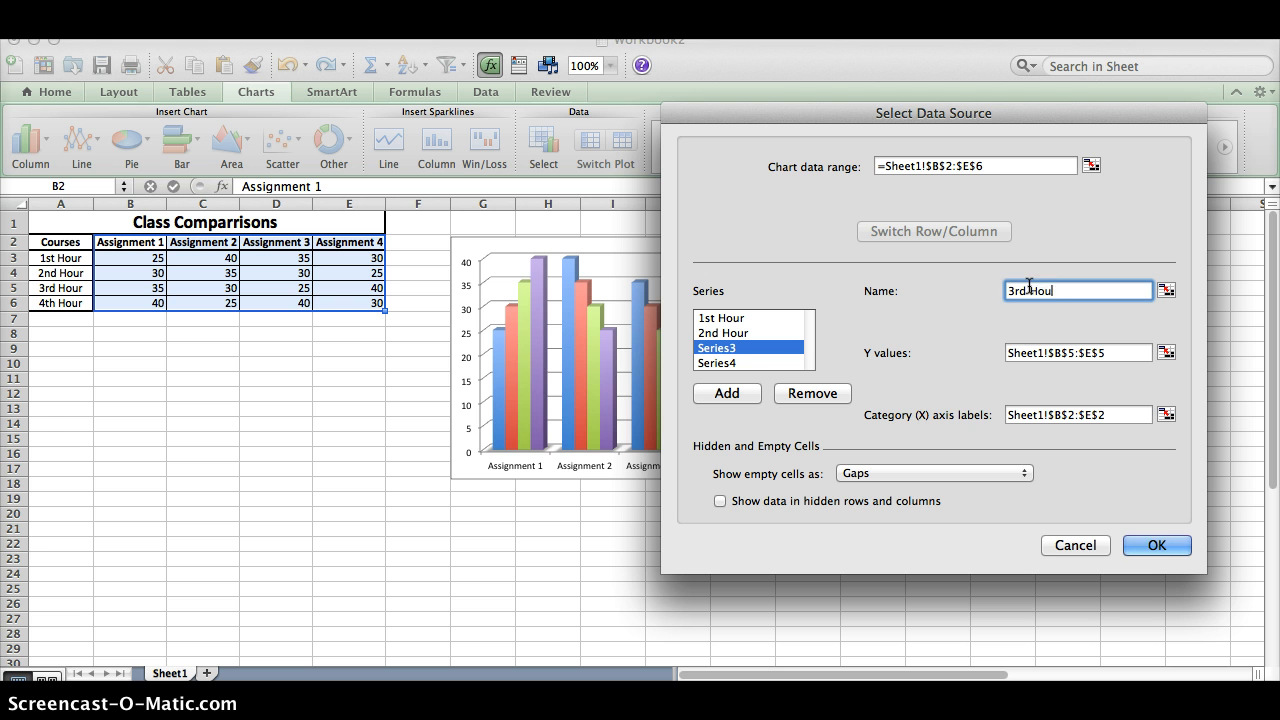
pyautogui.write('r')
pyautogui.click(712, 362)
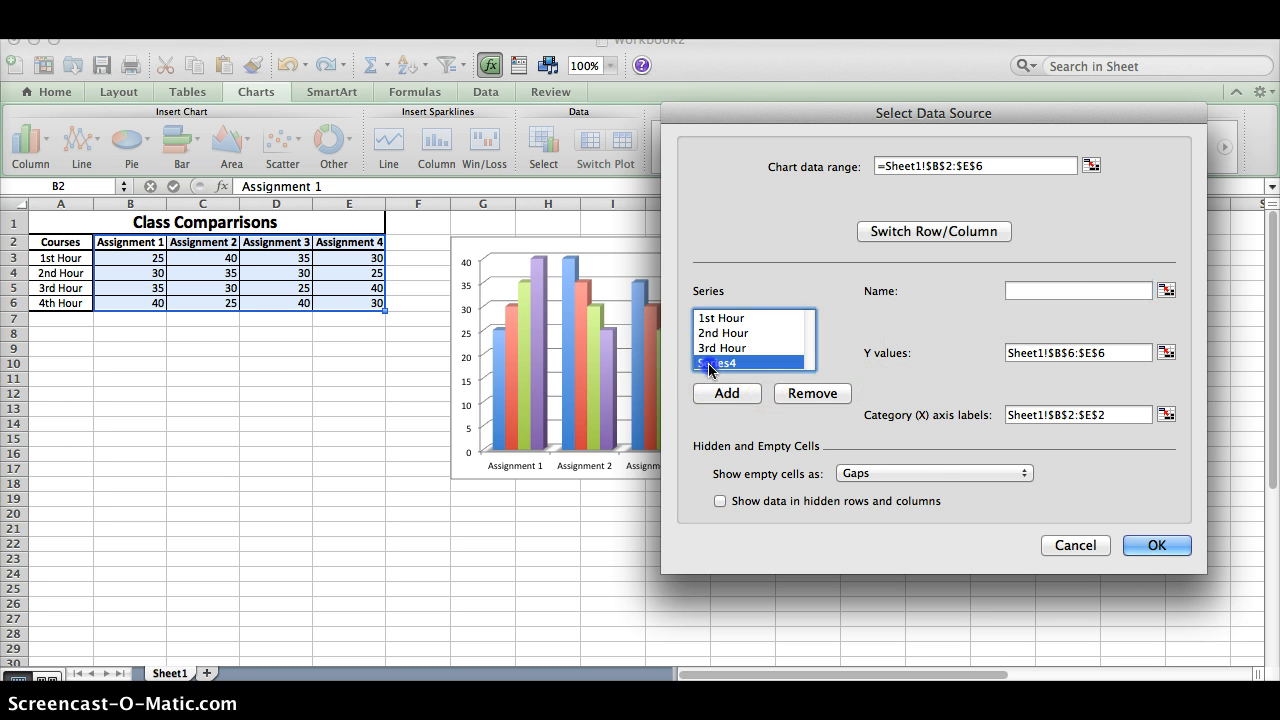
pyautogui.click(1112, 287)
pyautogui.write('4th Hour')
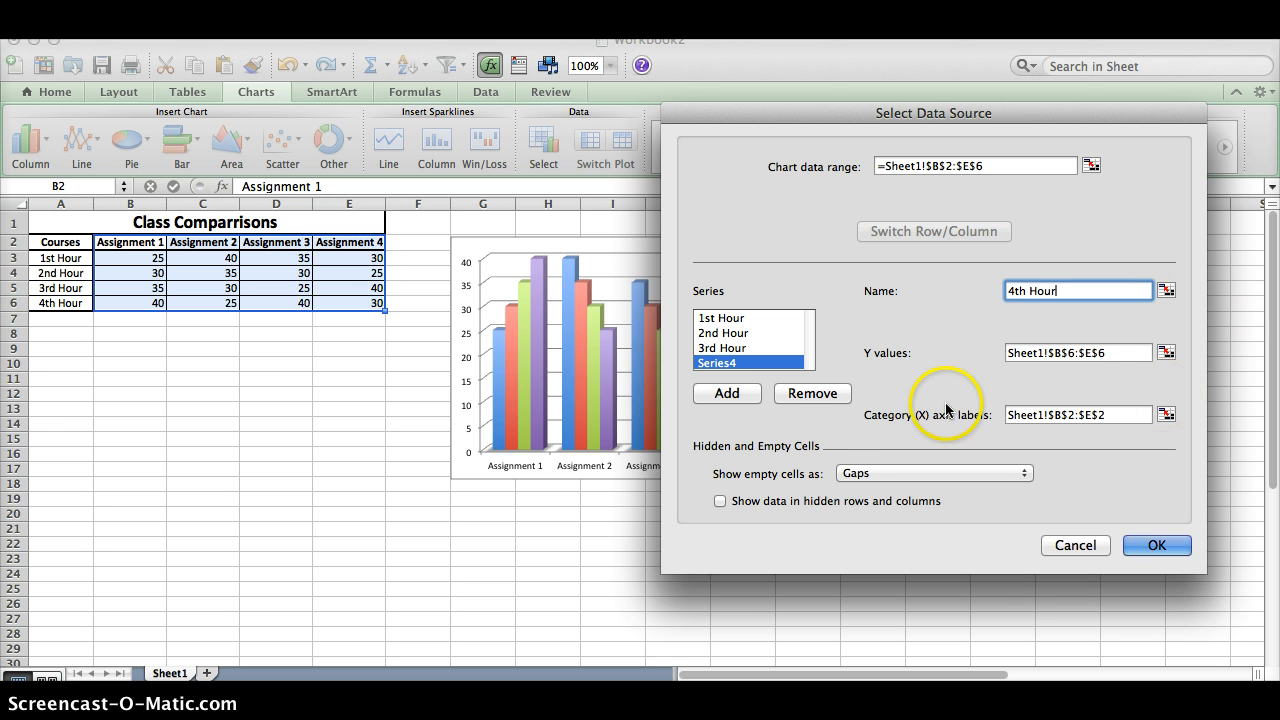
pyautogui.click(1151, 546)
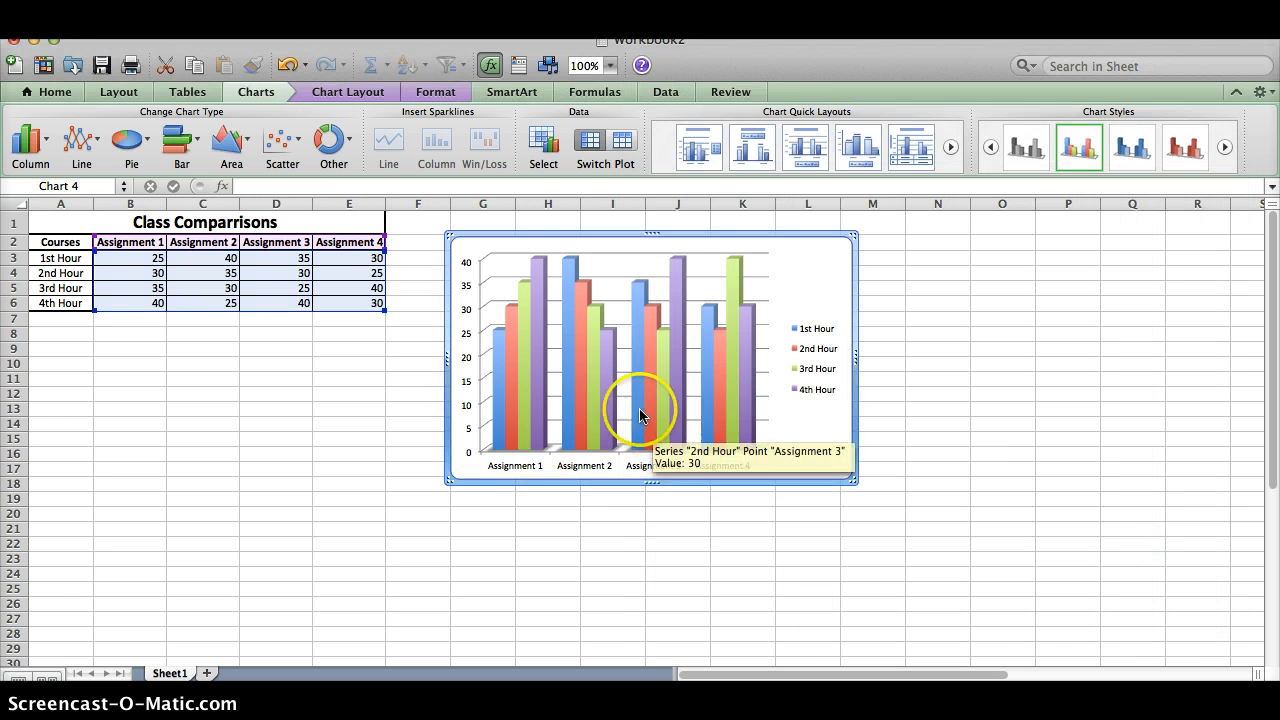
# Move the chart directly below the table, starting at about row 8 in column A
pyautogui.moveTo(590, 234); pyautogui.dragTo(172, 323)
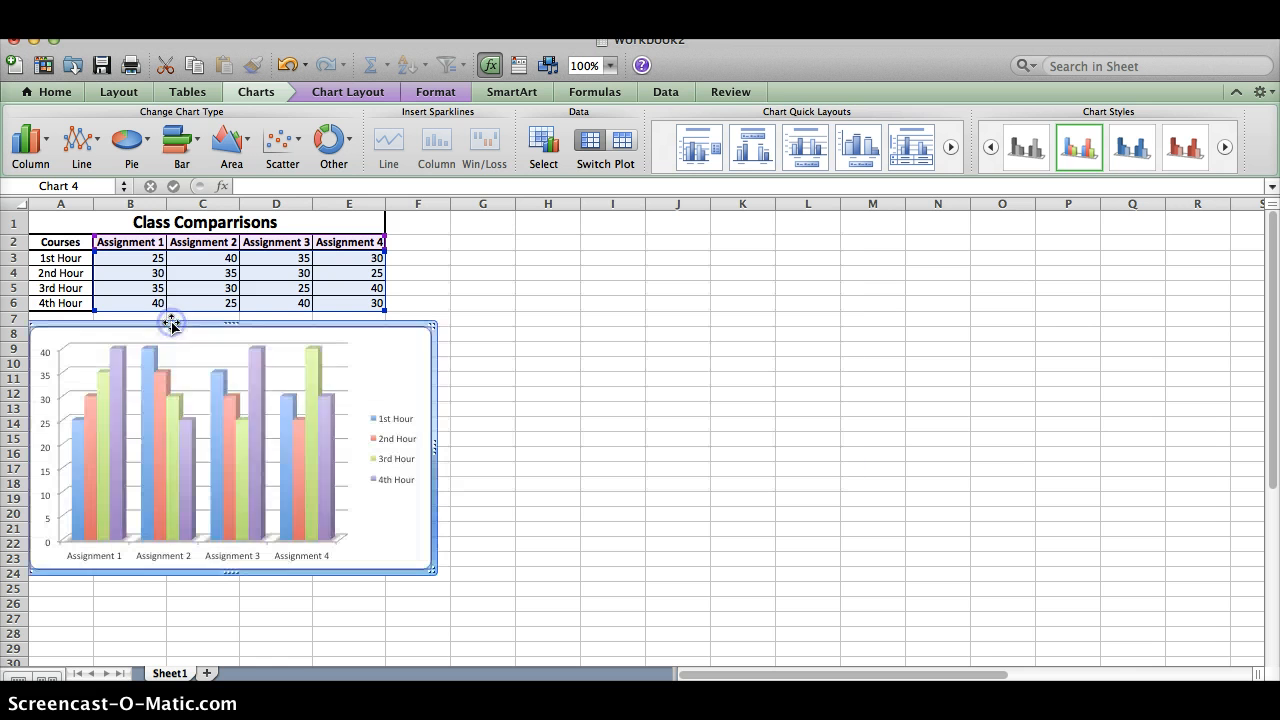